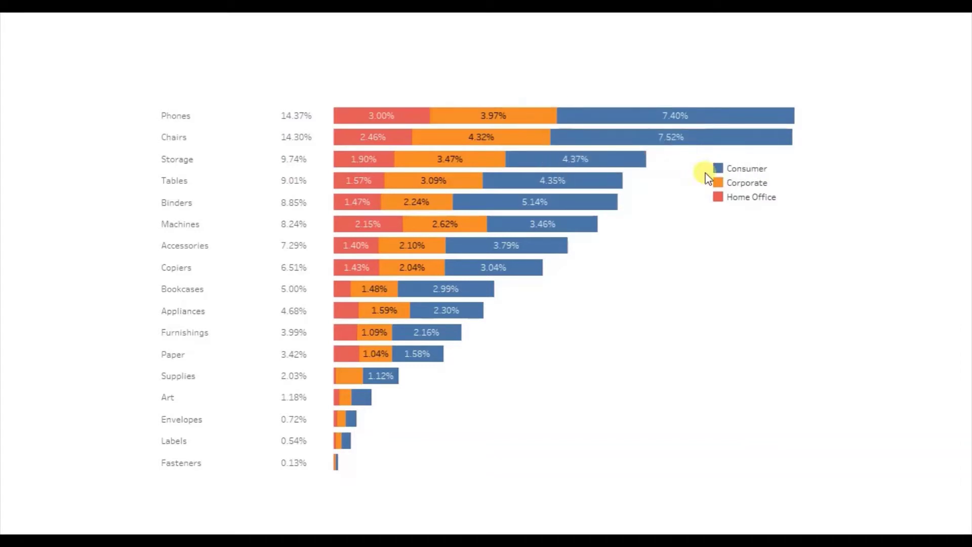
Examine the segment shares and row totals of the Phones and Tables bars in the finished stacked chart.
mouse_move(397, 117)
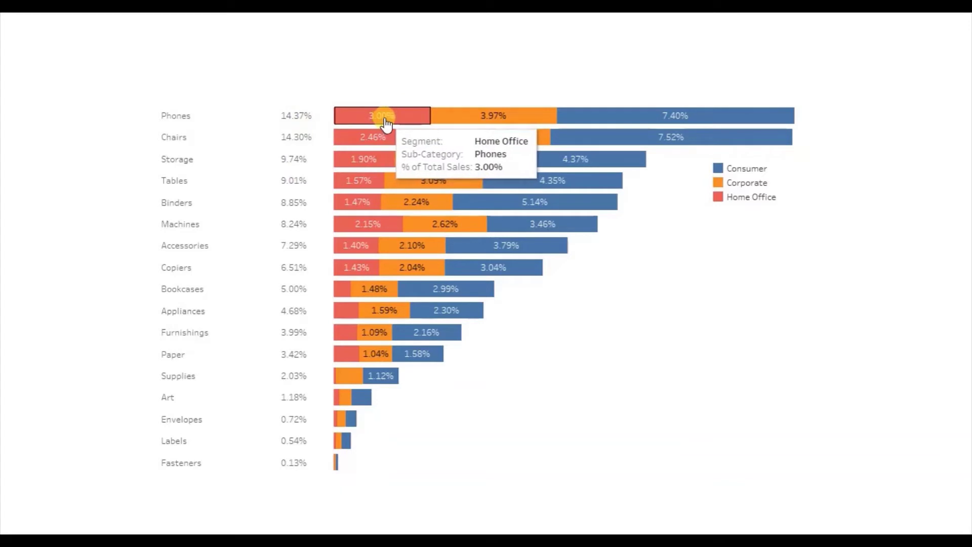
mouse_move(469, 124)
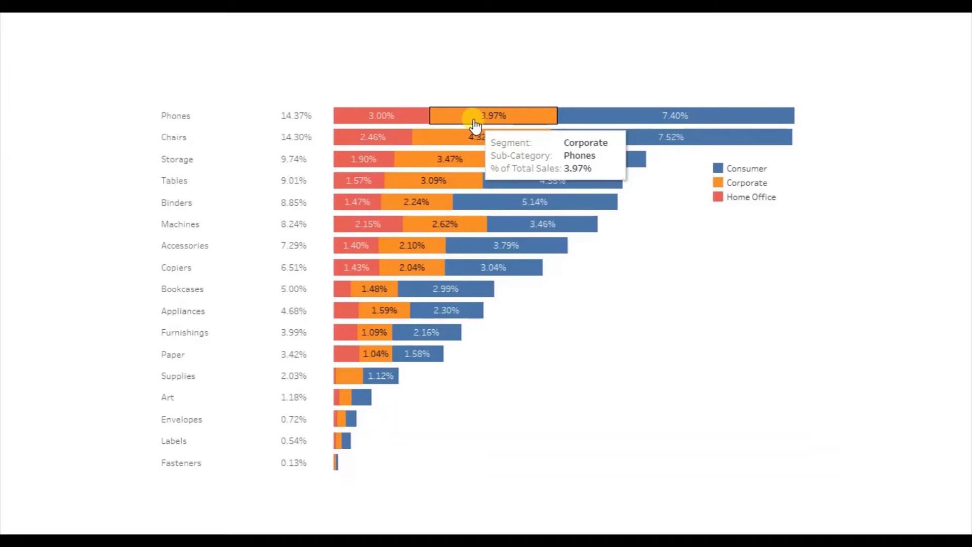
mouse_move(614, 122)
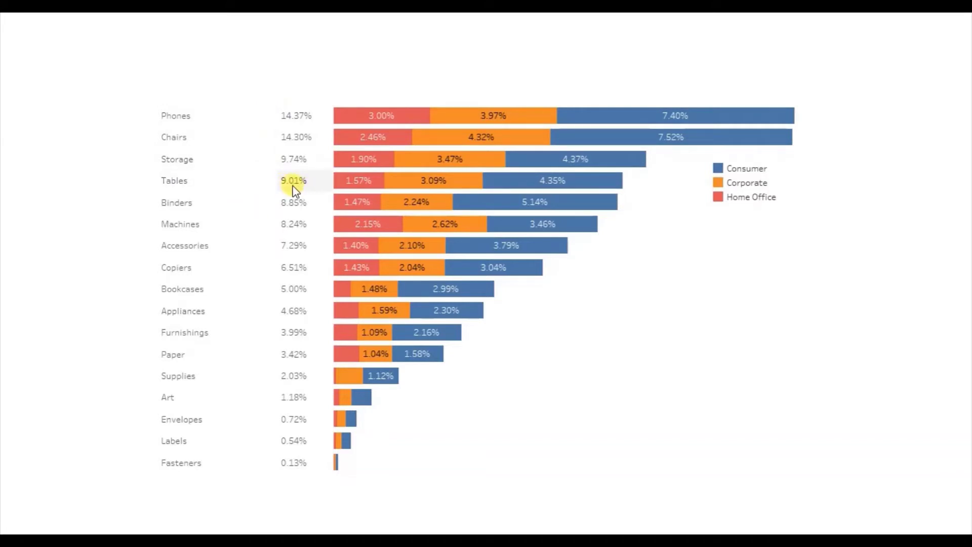
mouse_move(408, 188)
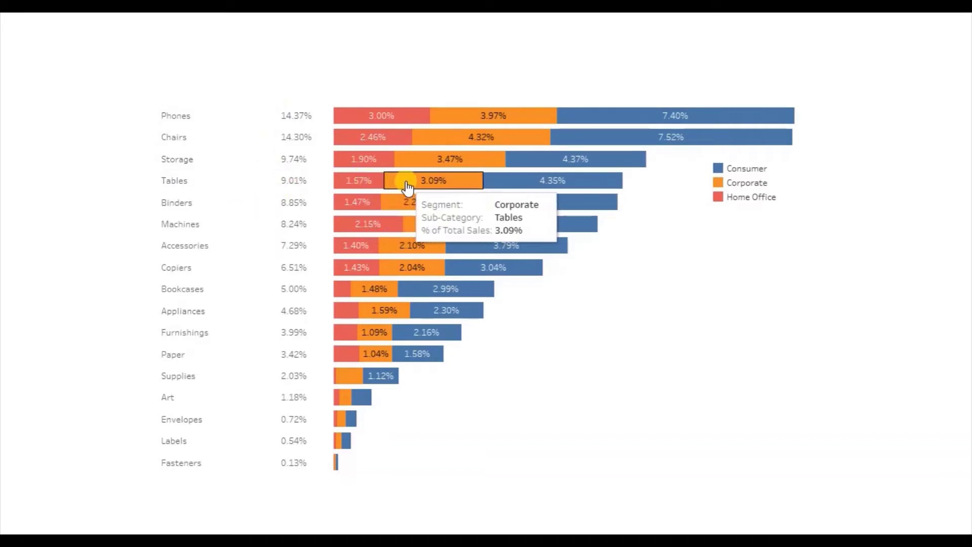
mouse_move(364, 183)
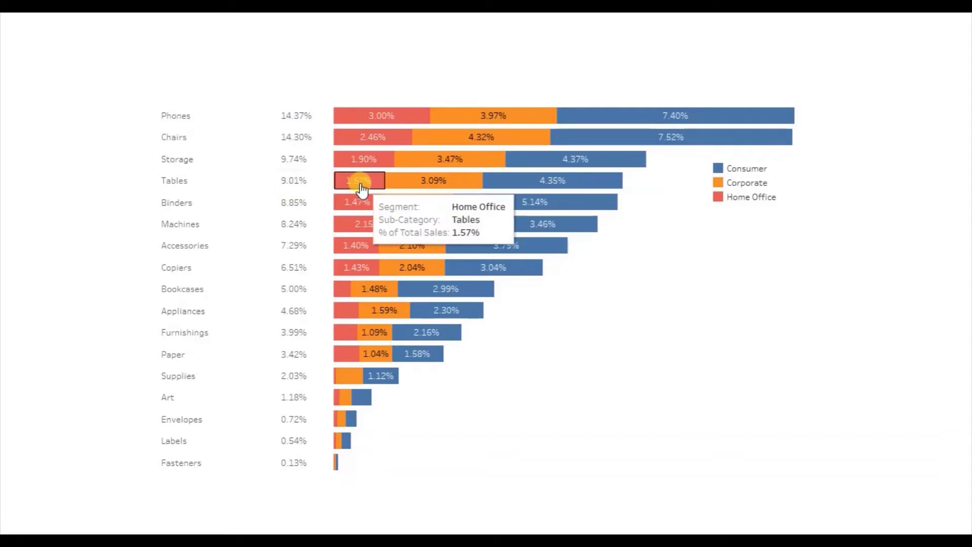
mouse_move(502, 185)
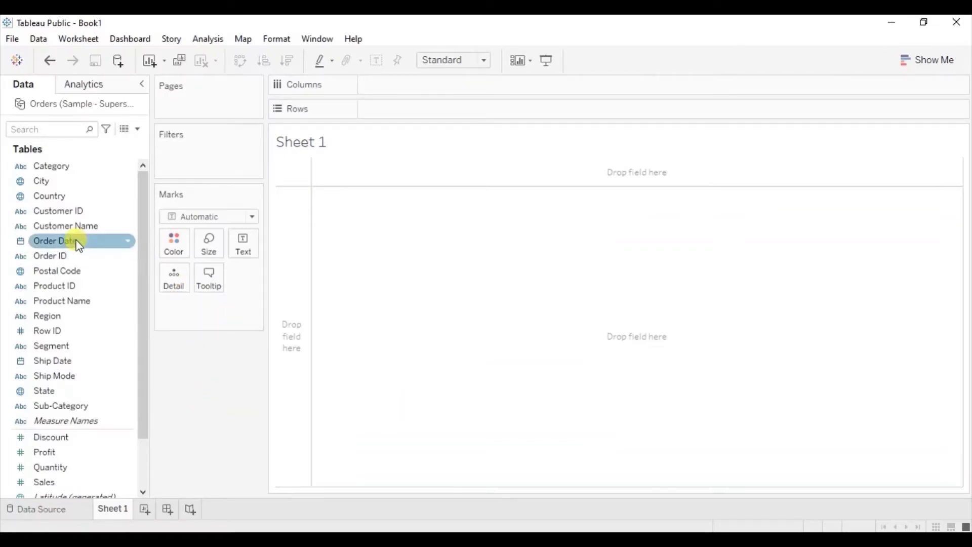
Build a horizontal bar chart with Sub-Category as rows and the sum of Sales as columns.
drag(76, 406, 412, 109)
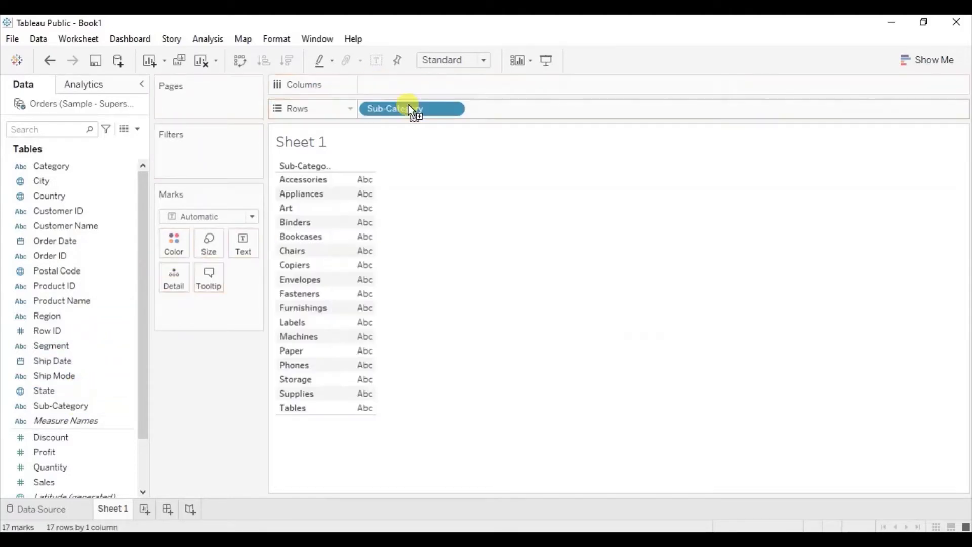
drag(62, 483, 395, 89)
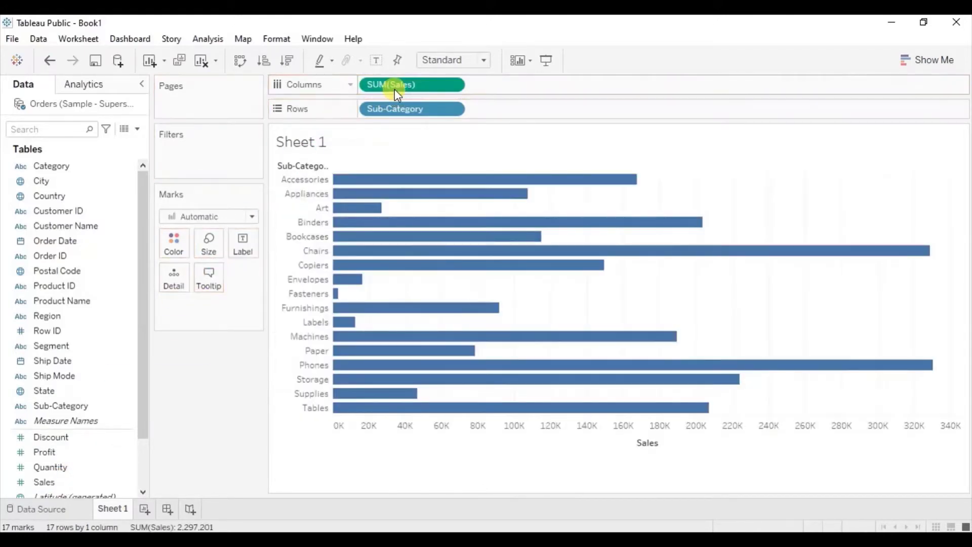
Show Sales as Percent of Total with a quick table calculation and sort the sub-categories in descending order.
click(452, 85)
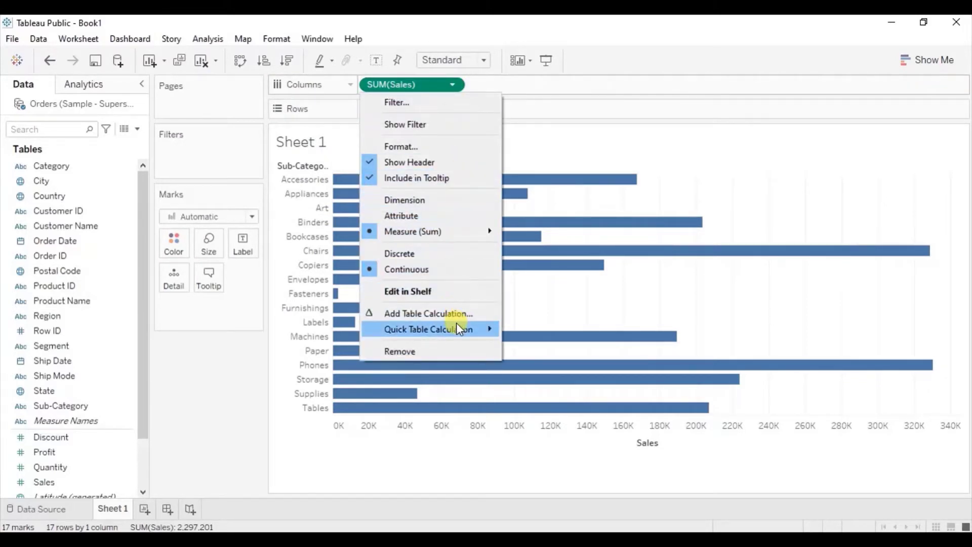
mouse_move(458, 328)
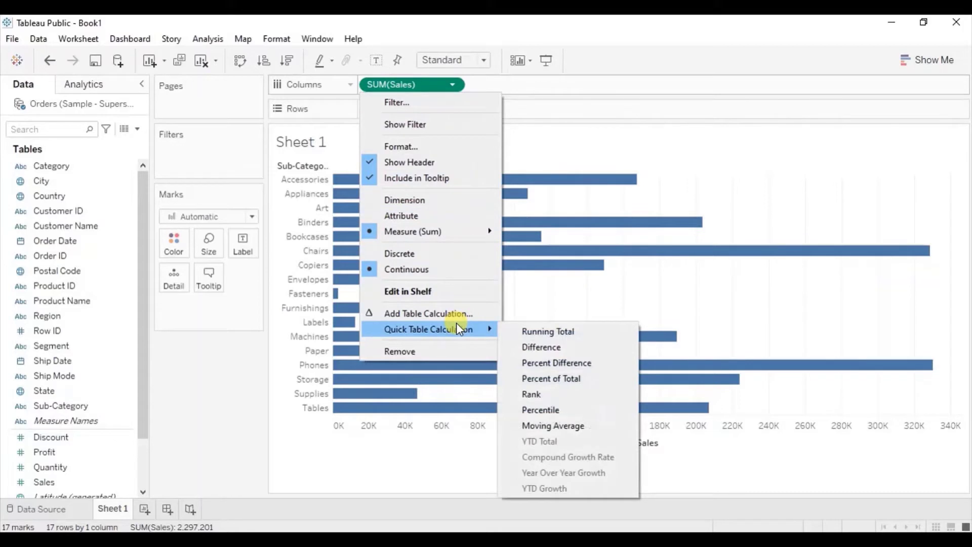
click(529, 379)
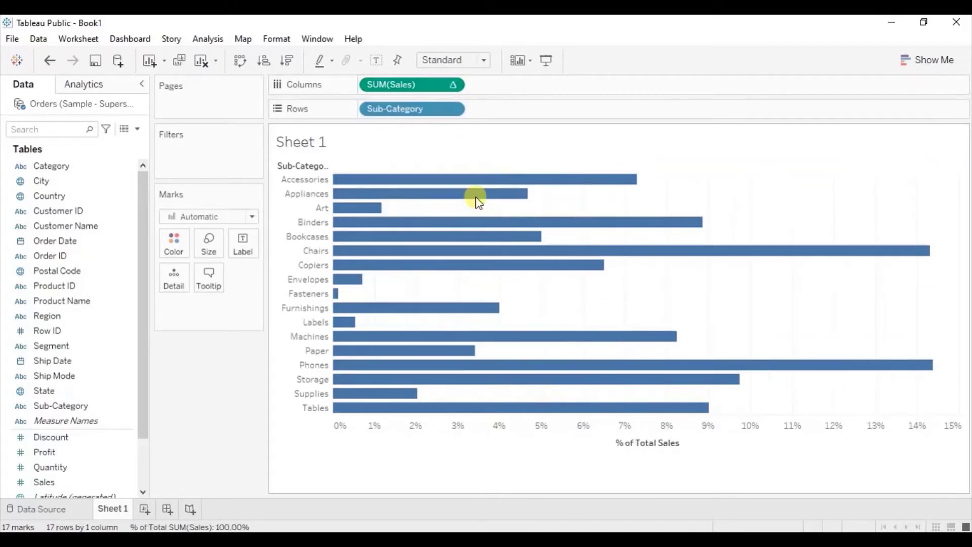
click(292, 65)
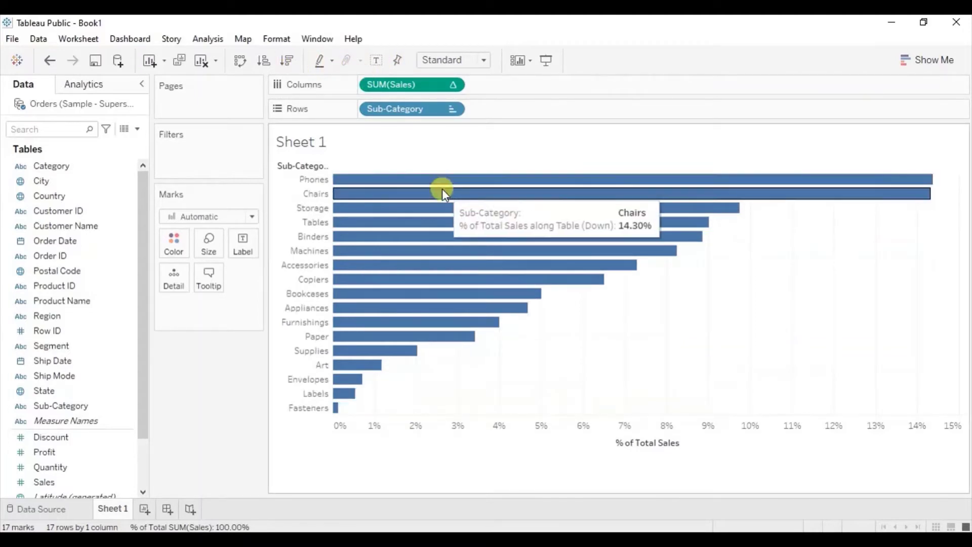
Show the mark labels on the bars and fit the chart to Entire View.
click(375, 61)
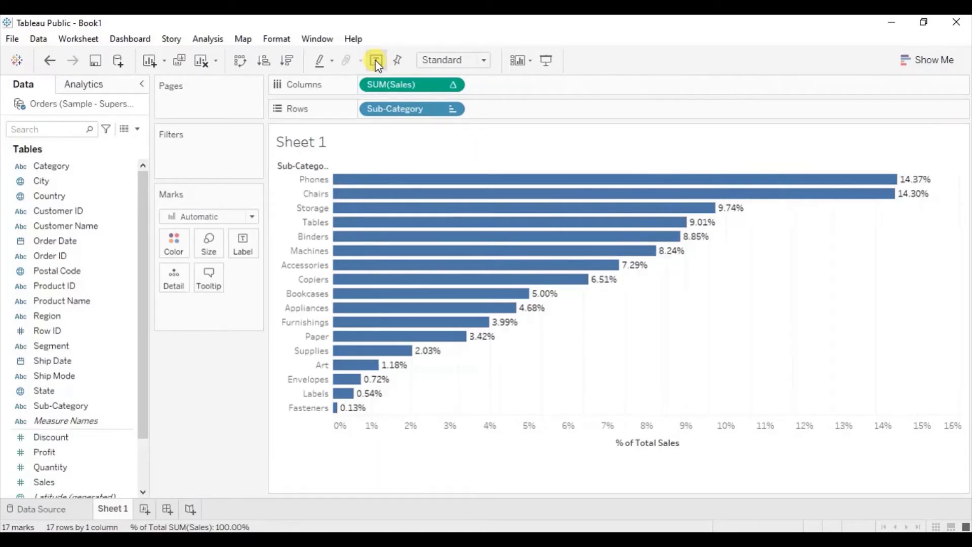
click(467, 59)
click(457, 110)
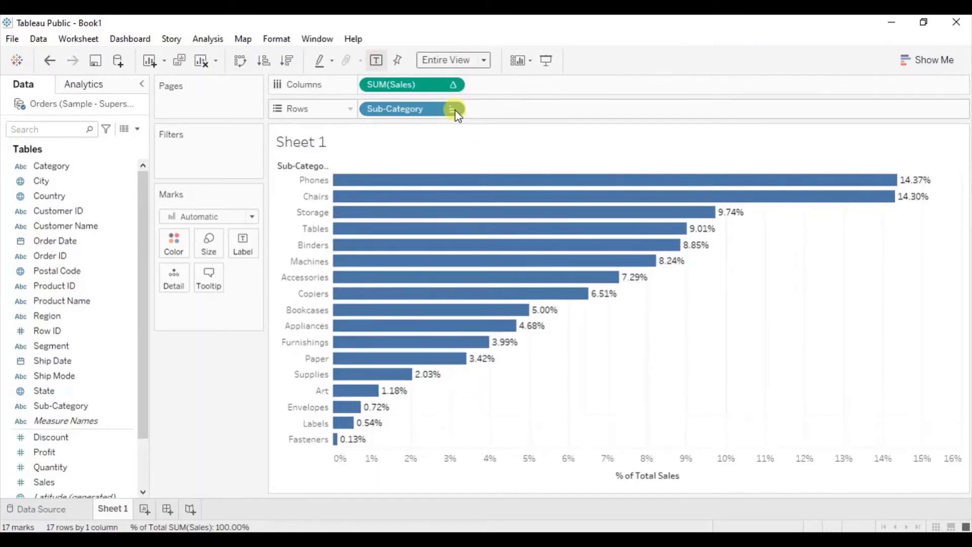
Colour the bars by Segment so each sub-category is stacked by segment.
mouse_move(877, 201)
mouse_move(906, 188)
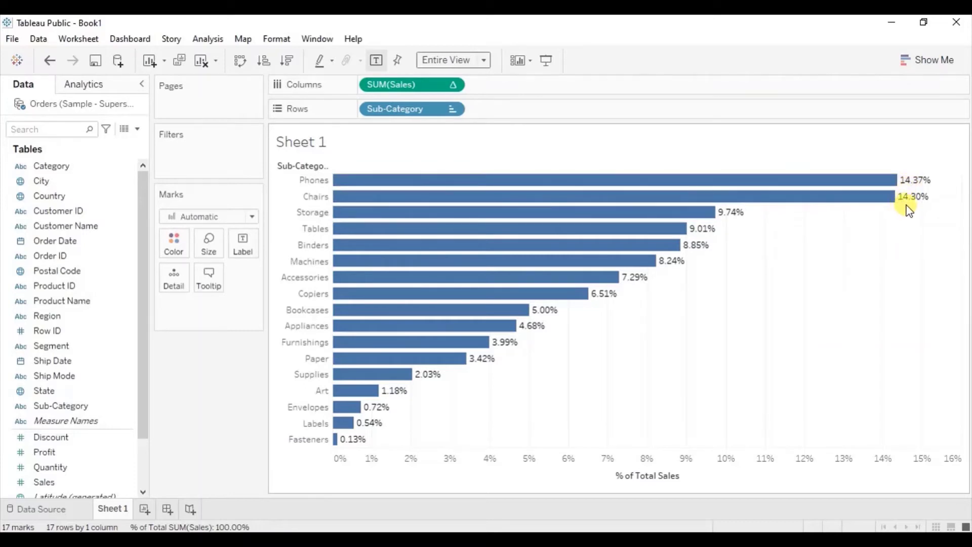
mouse_move(912, 208)
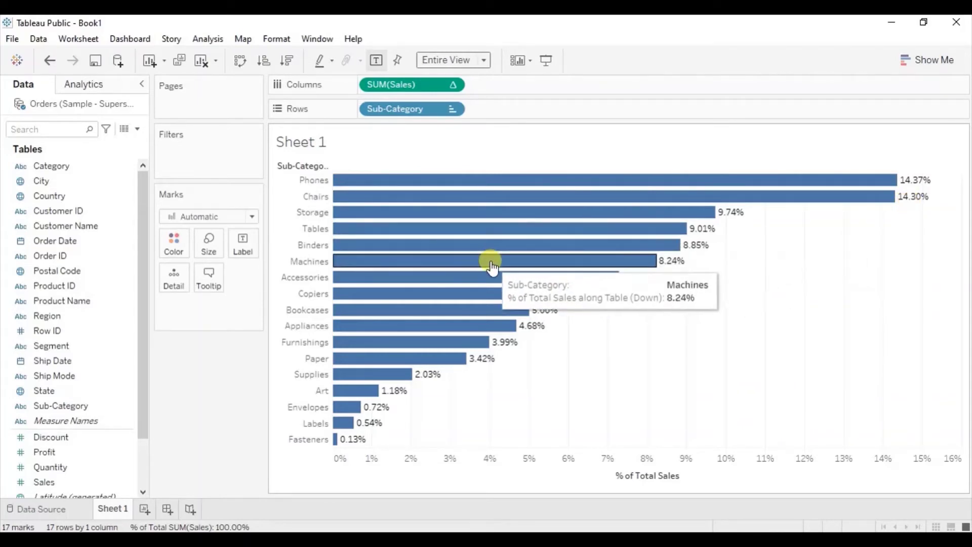
mouse_move(849, 189)
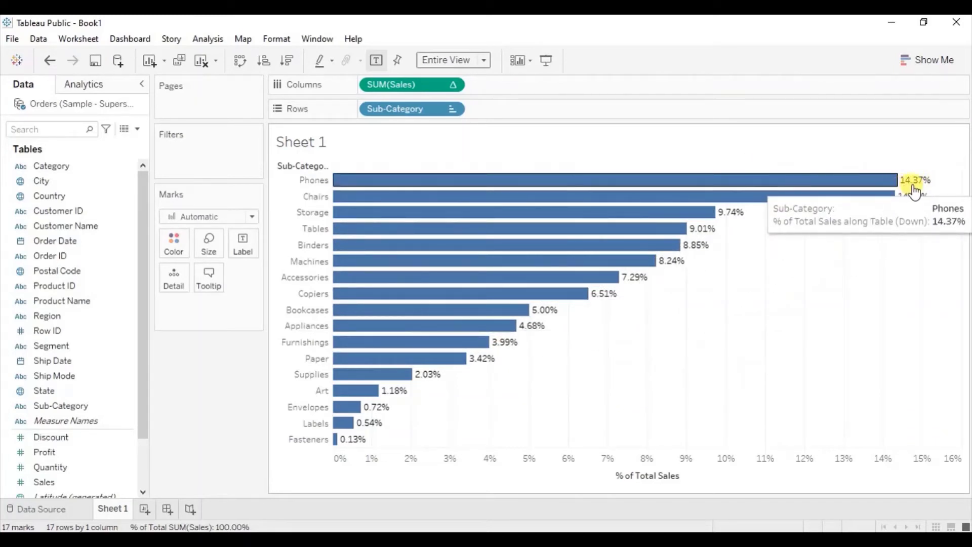
mouse_move(477, 241)
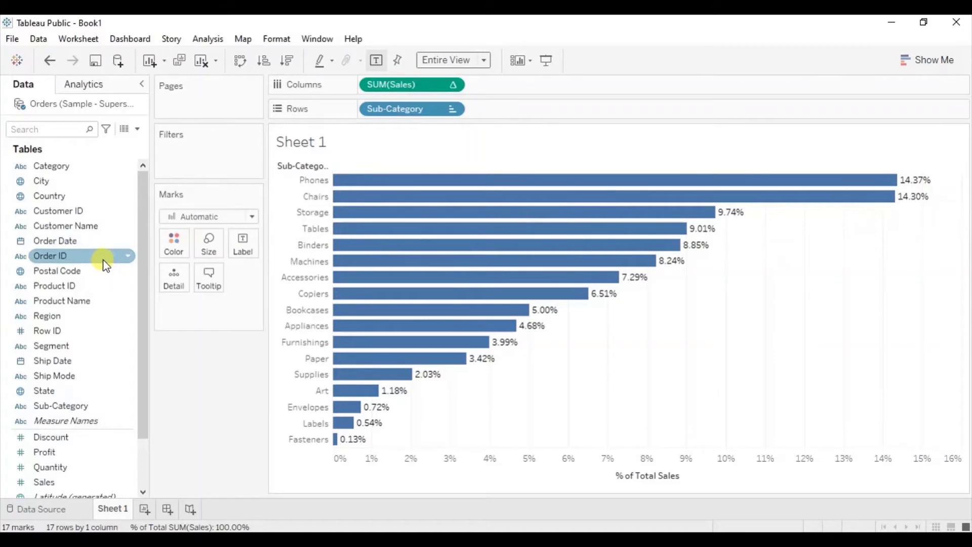
drag(70, 349, 171, 245)
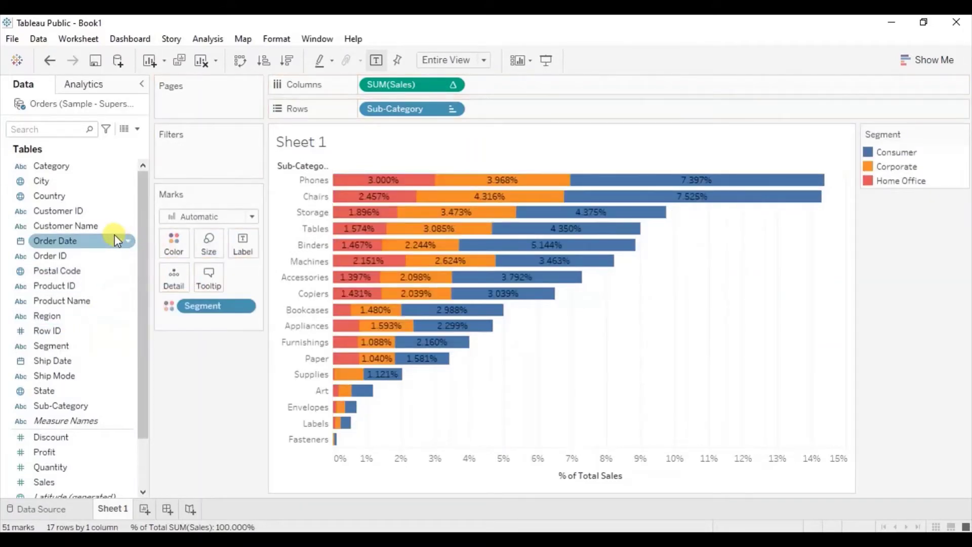
Format the pane numbers of the percent-of-total Sales measure as Percentage with 2 decimal places.
mouse_move(388, 191)
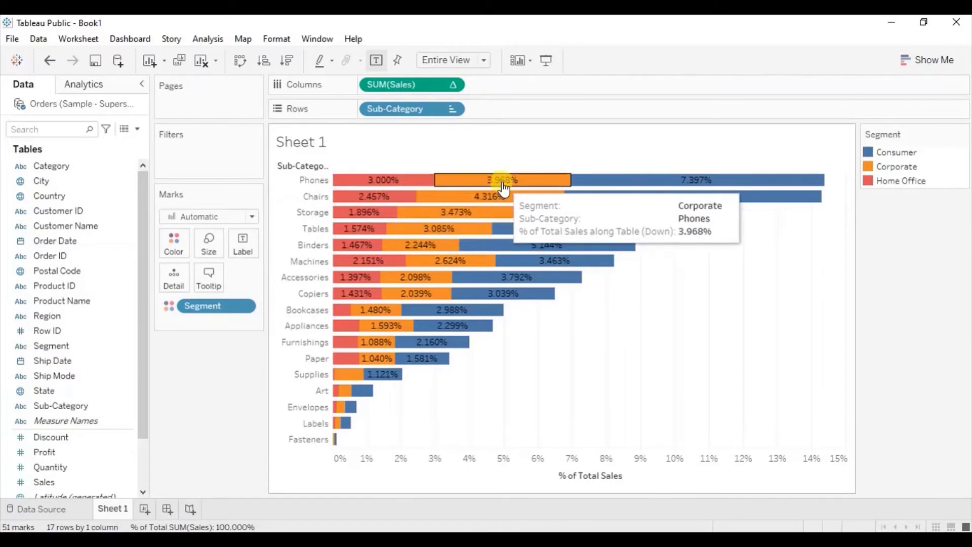
mouse_move(624, 183)
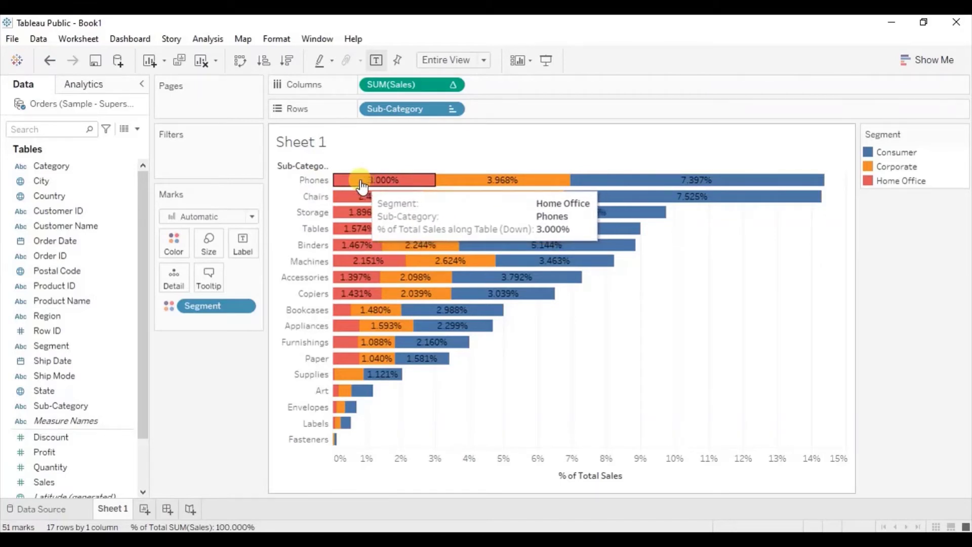
mouse_move(460, 190)
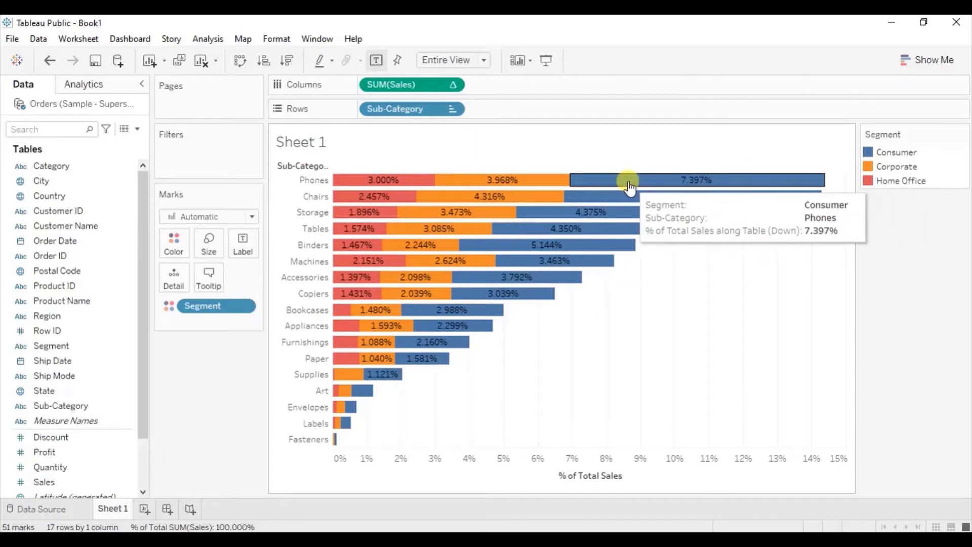
mouse_move(554, 185)
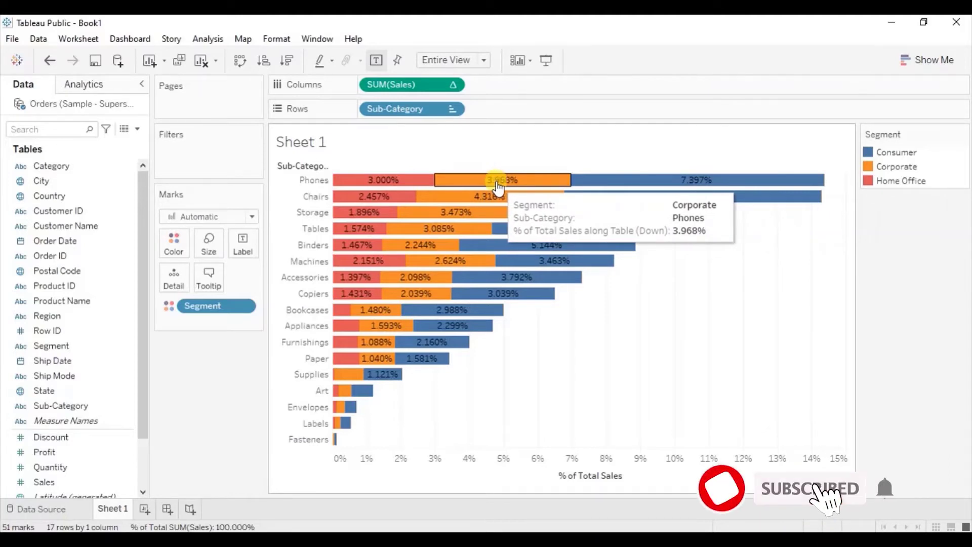
right_click(400, 86)
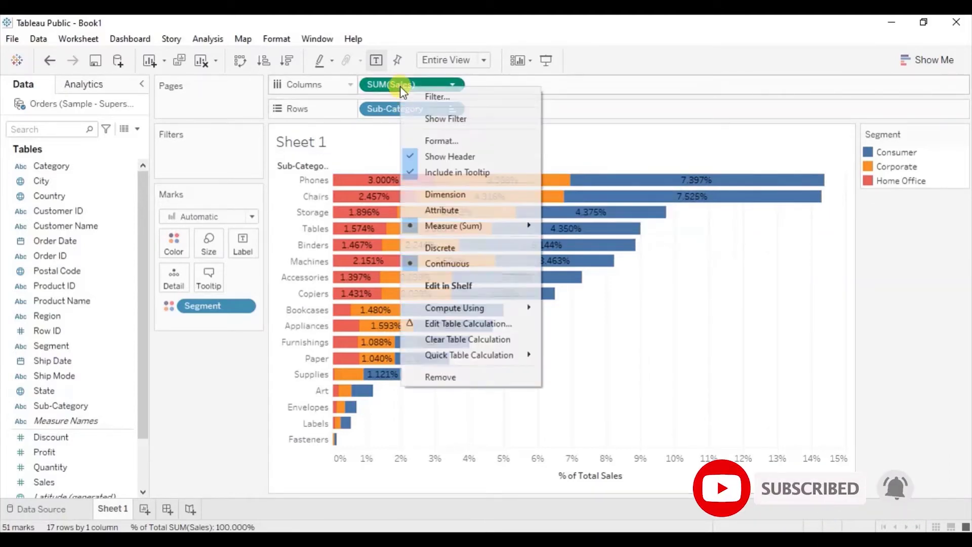
click(426, 140)
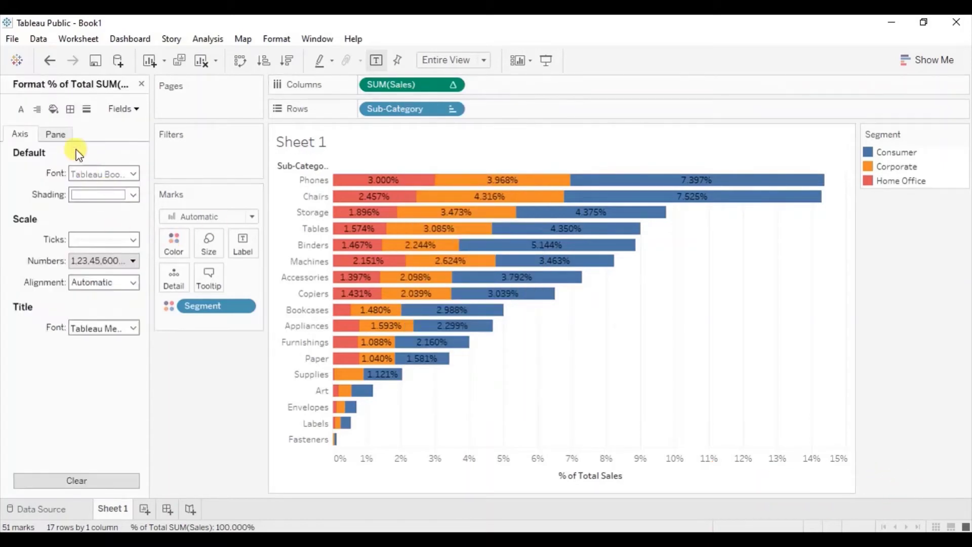
click(62, 137)
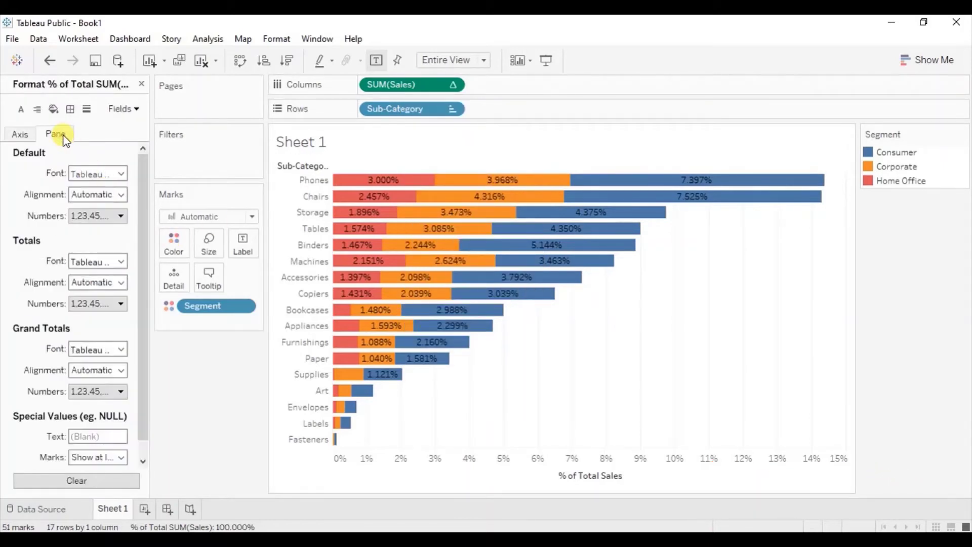
click(82, 215)
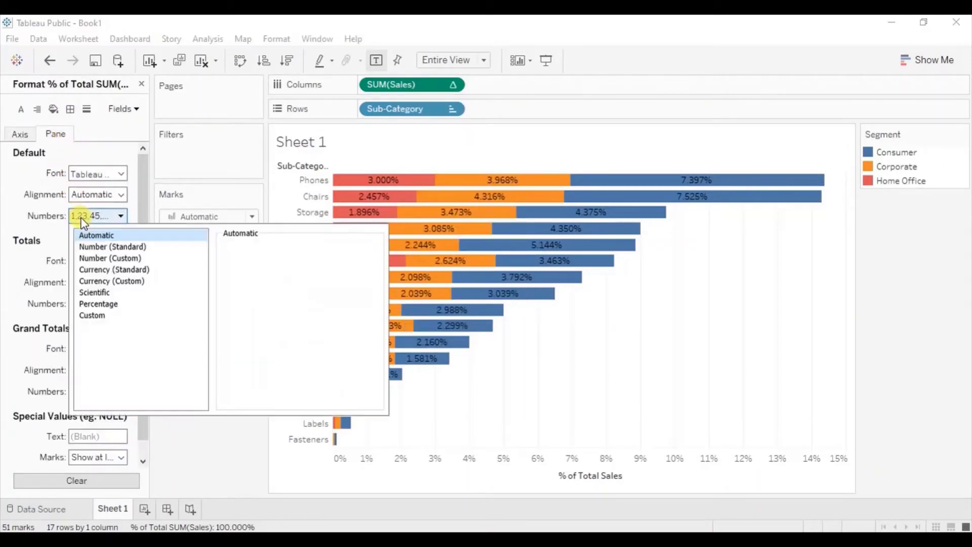
click(99, 304)
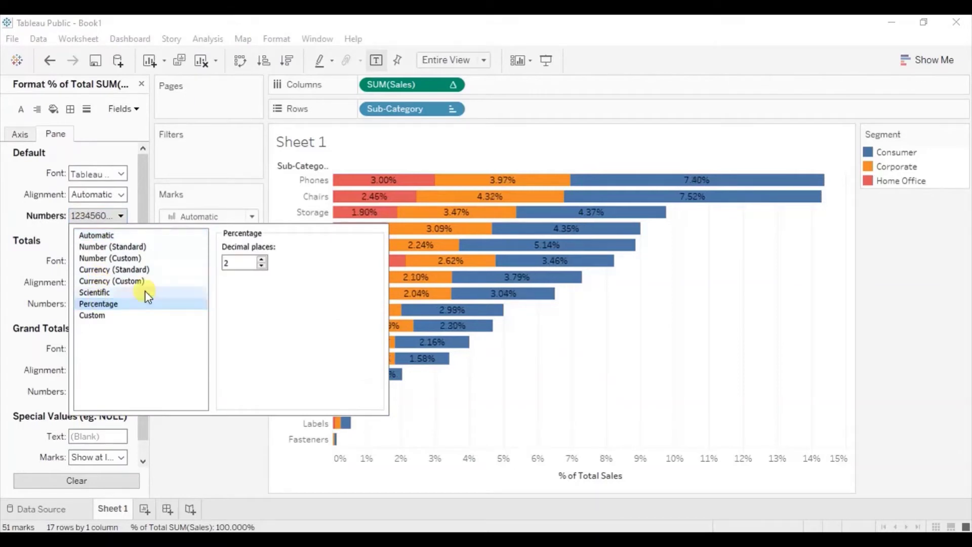
click(194, 428)
Copy the percent-of-total Sales measure to the rows after Sub-Category and make the copy discrete.
mouse_move(394, 189)
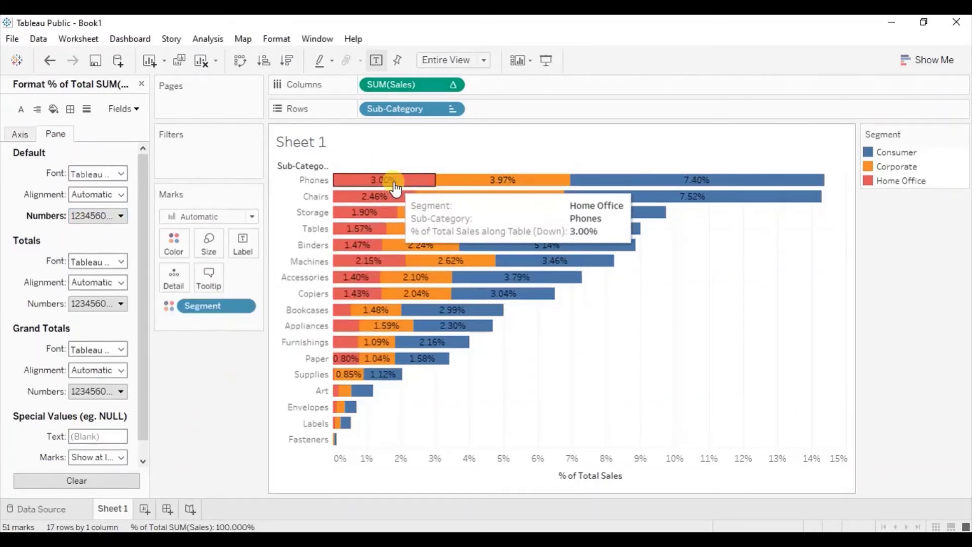
mouse_move(467, 189)
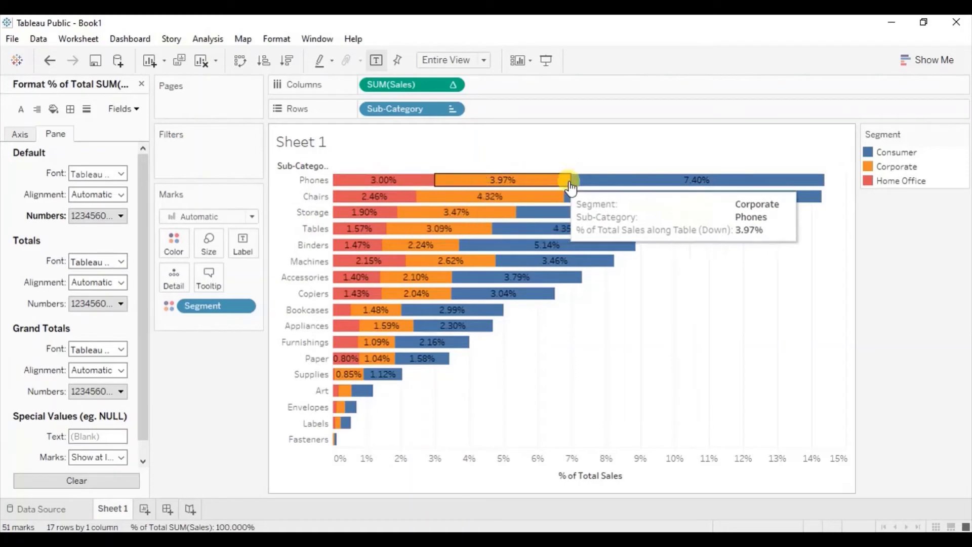
mouse_move(615, 187)
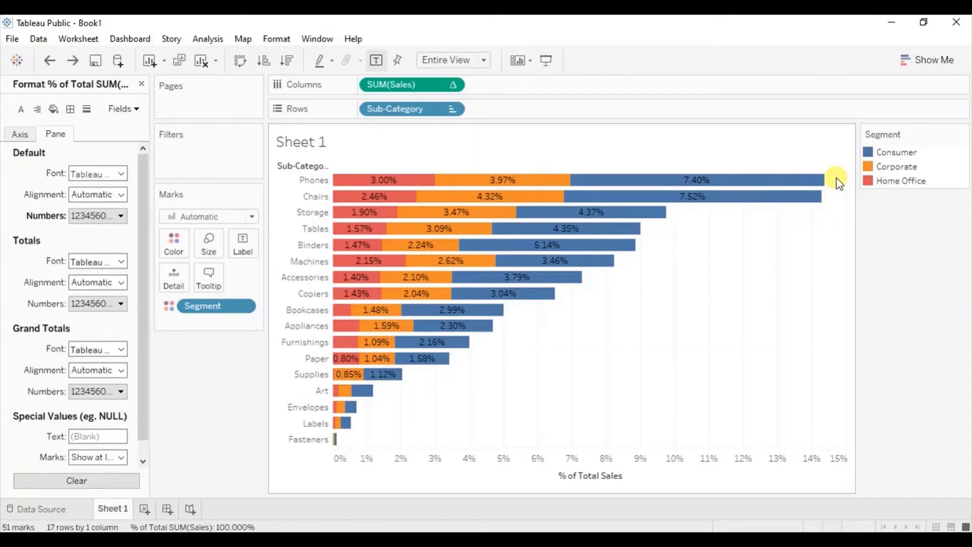
mouse_move(832, 182)
mouse_move(557, 220)
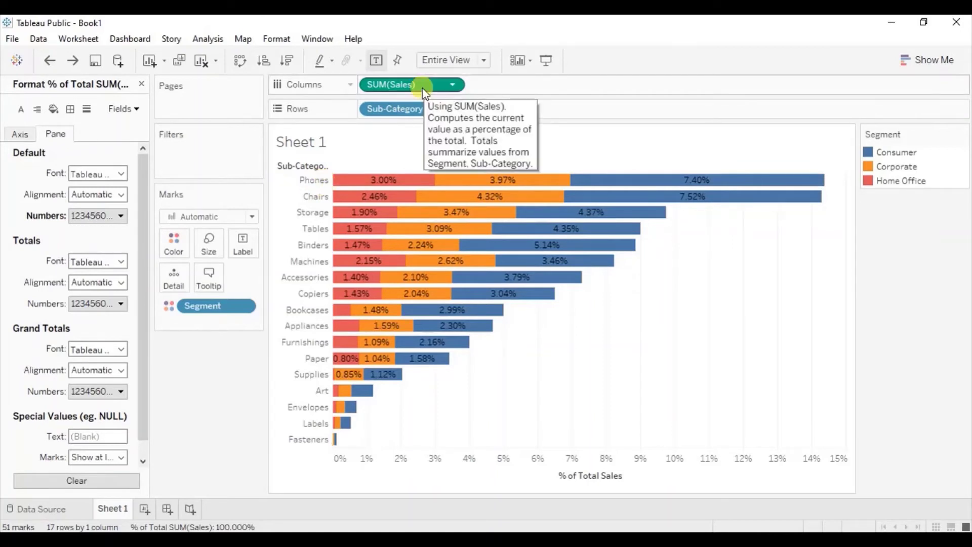
drag(423, 91, 536, 111)
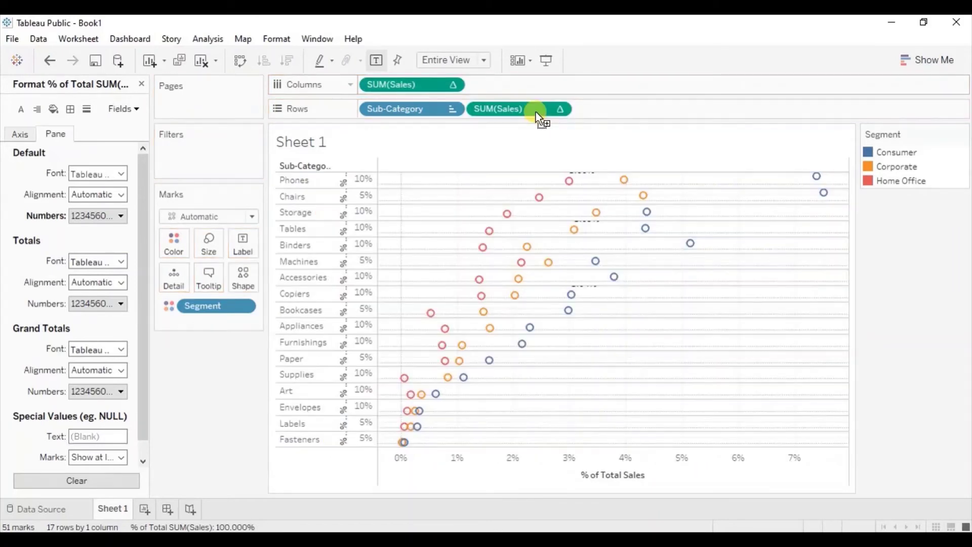
click(559, 108)
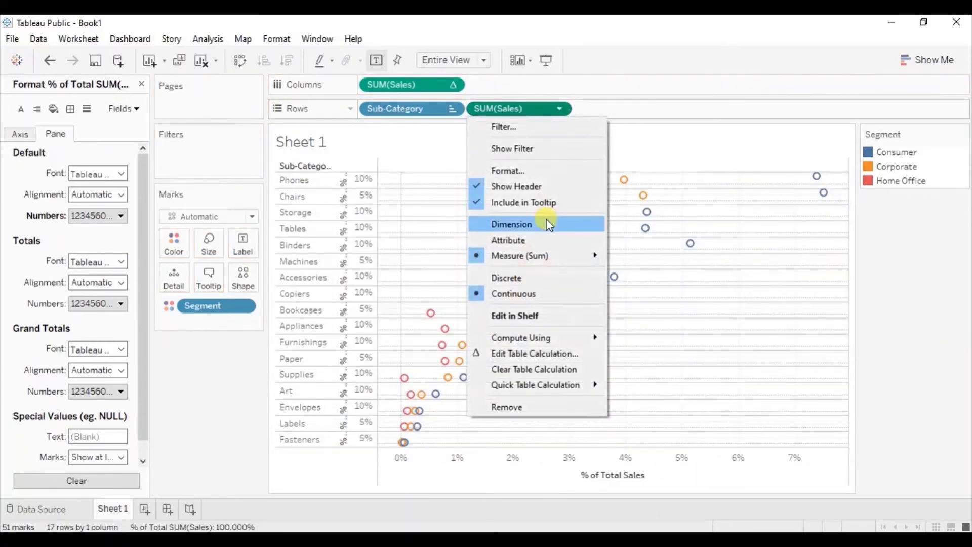
click(527, 279)
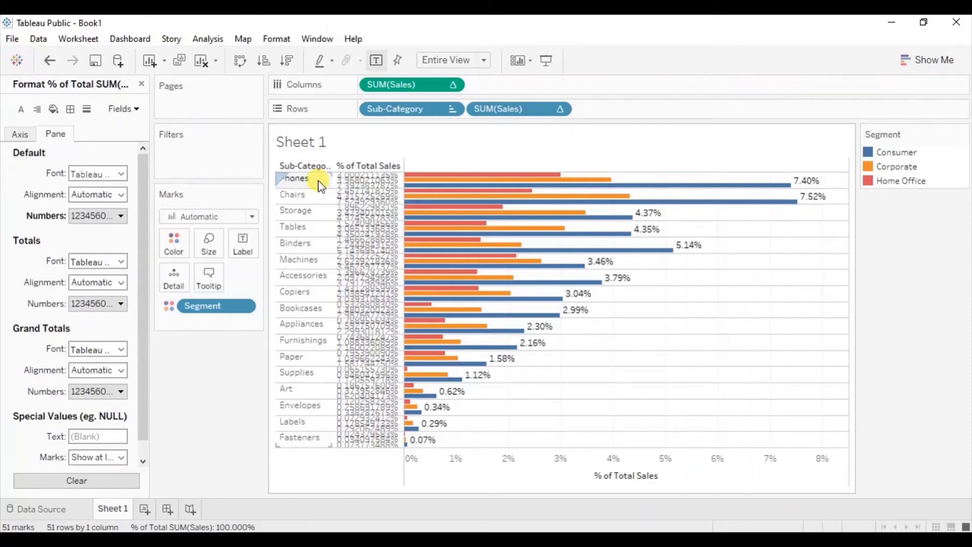
Close the formatting pane and start a new calculated field named Fixed Sales.
click(142, 84)
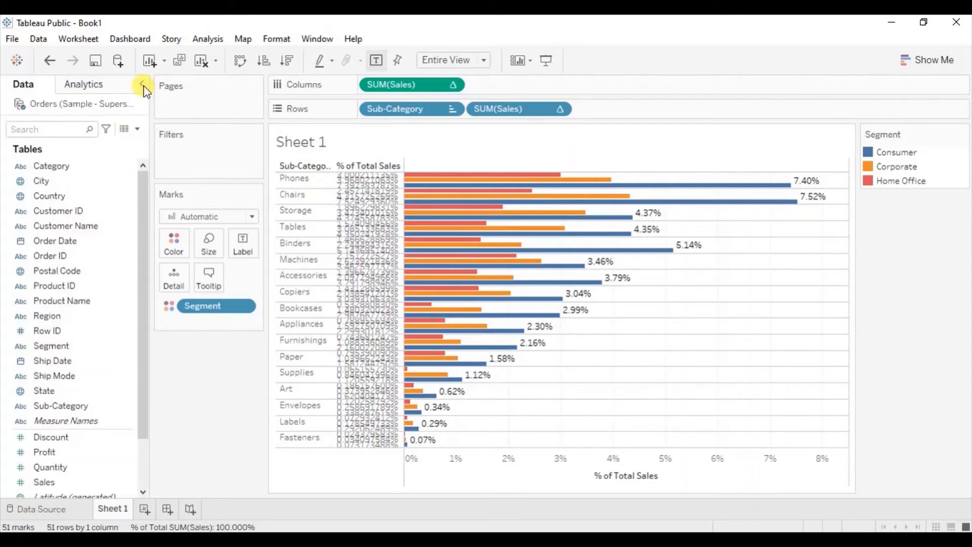
click(137, 128)
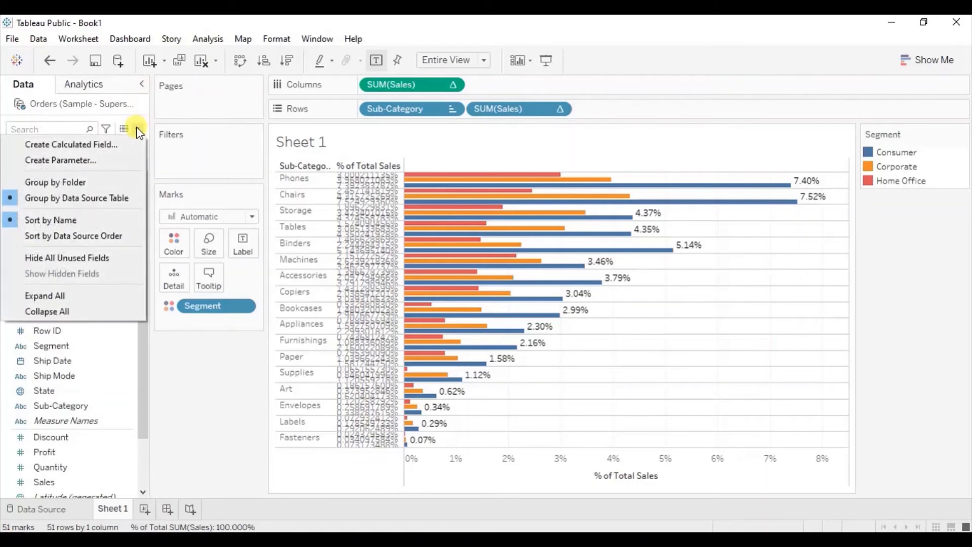
click(114, 143)
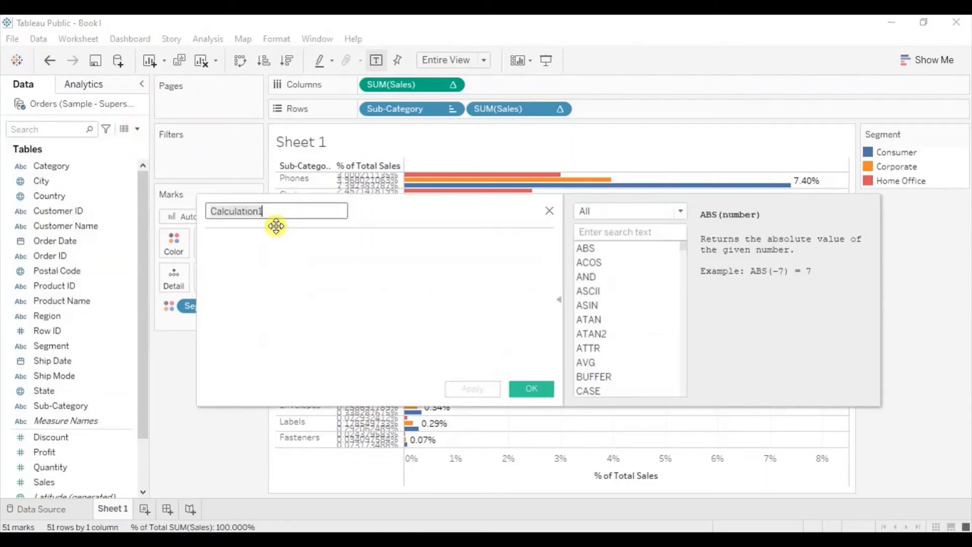
text(Fixed Sales)
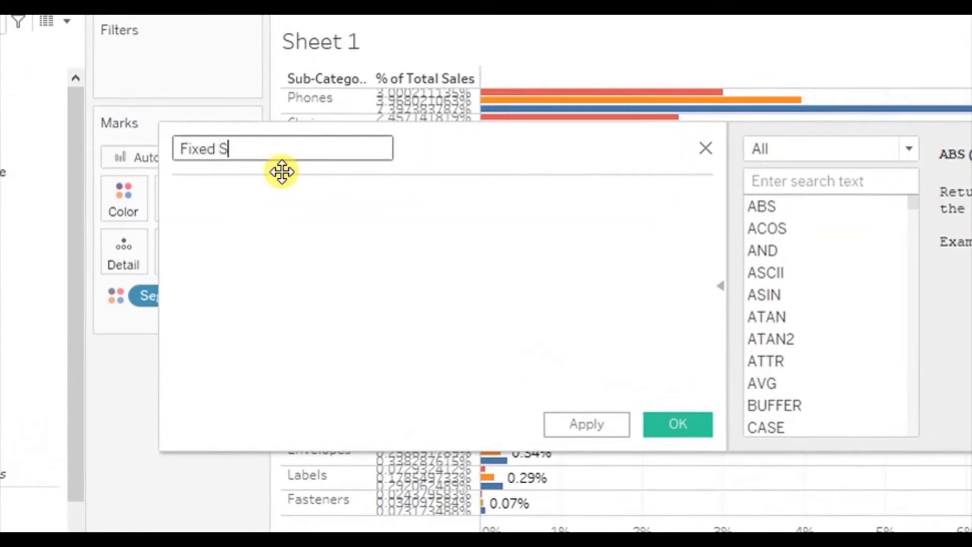
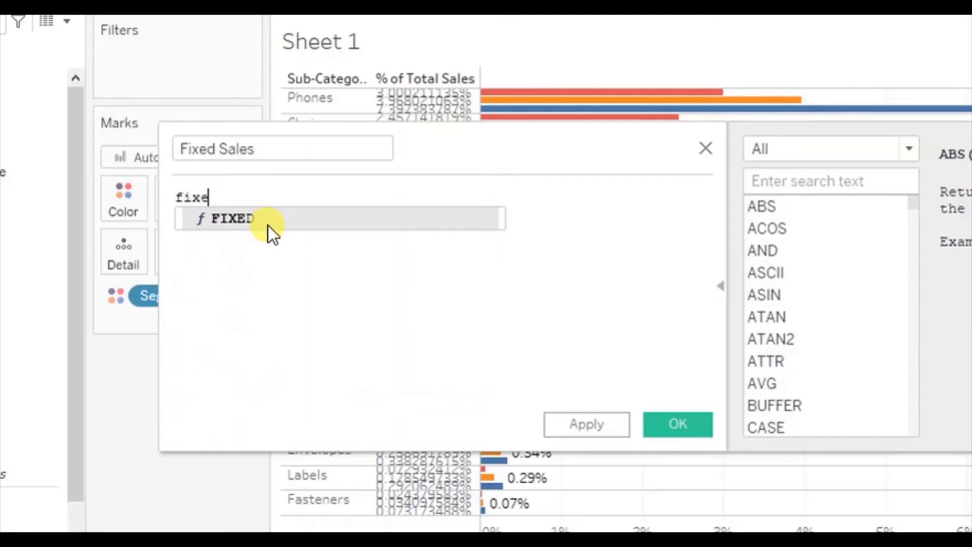
Define the Fixed Sales calculation as { FIXED [Sub-Category]: SUM([Sales])} and save it.
click(268, 226)
text(sub)
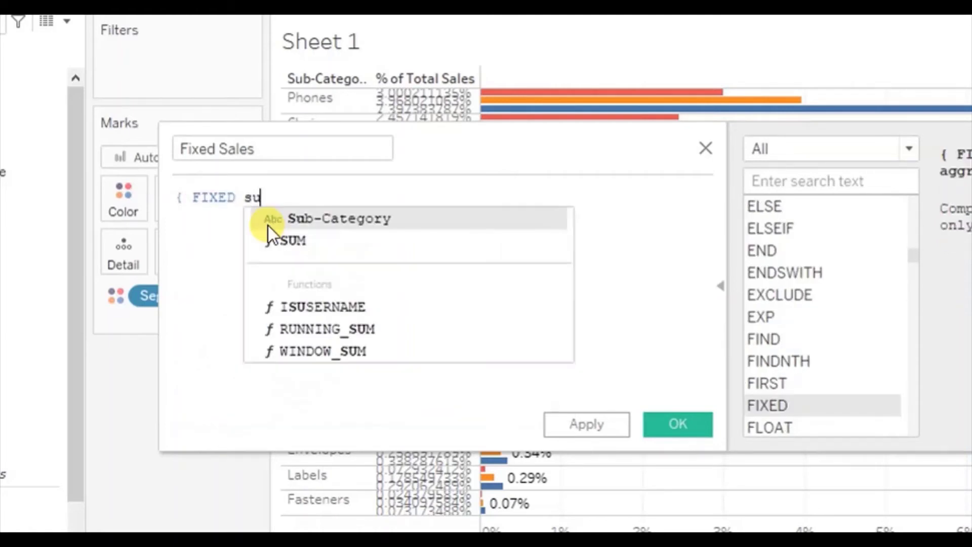
click(268, 226)
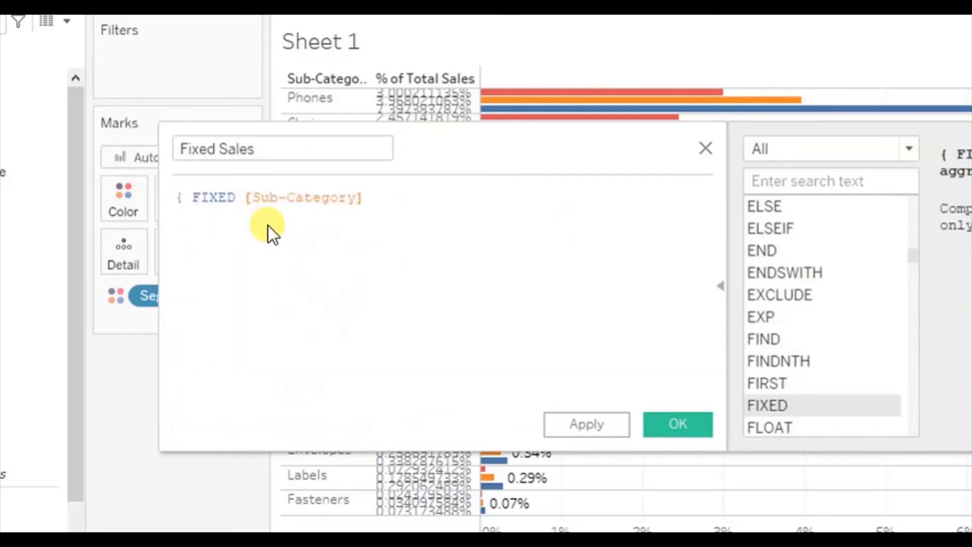
text(: su)
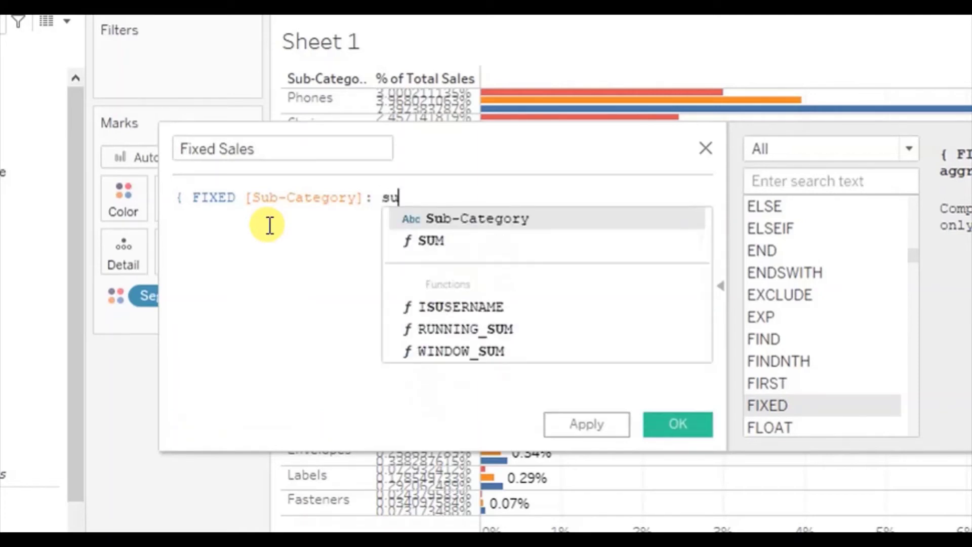
text(m(sales)
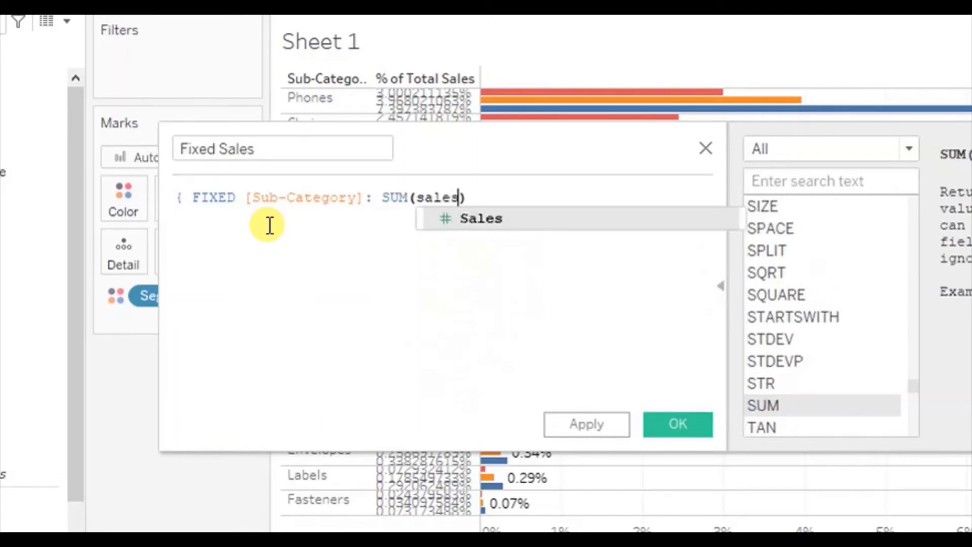
key(Return)
key(Right)
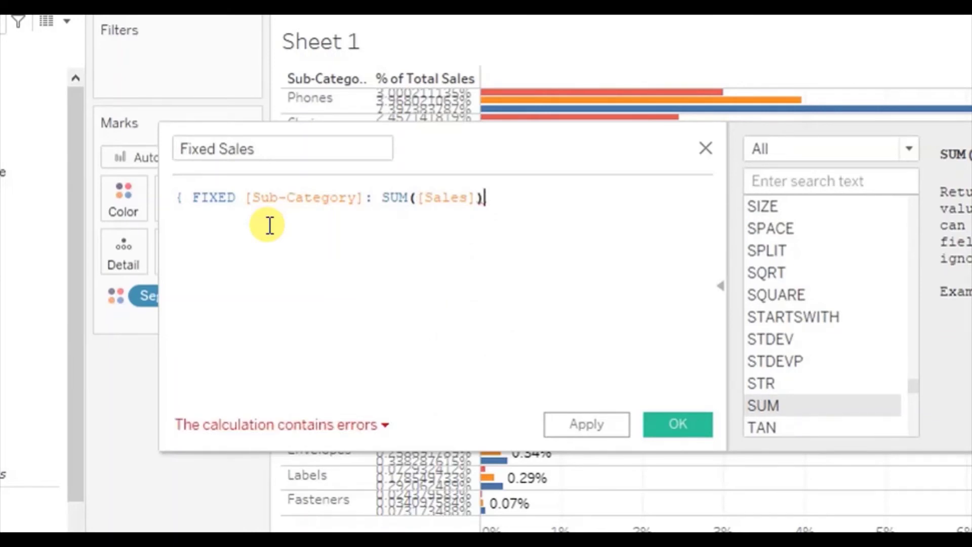
text(})
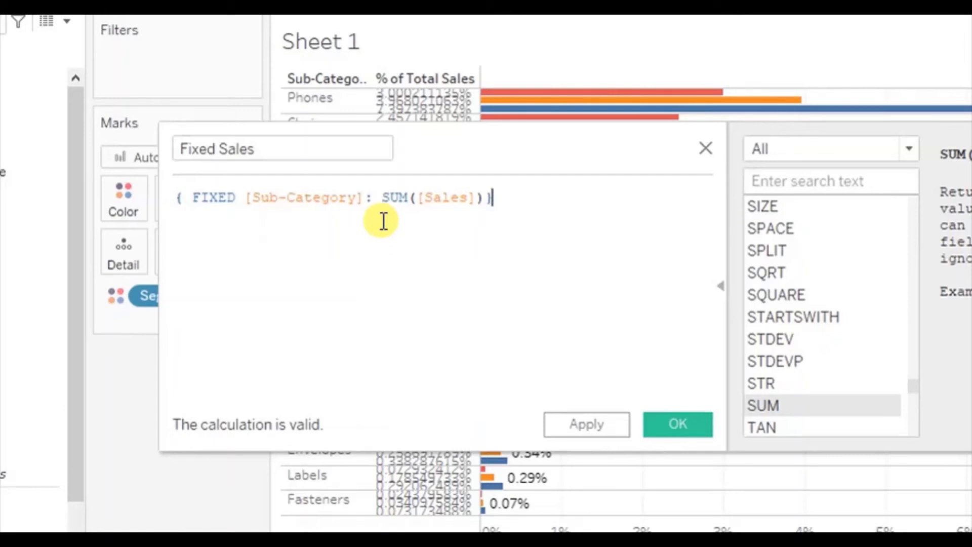
drag(377, 197, 478, 197)
drag(236, 197, 371, 192)
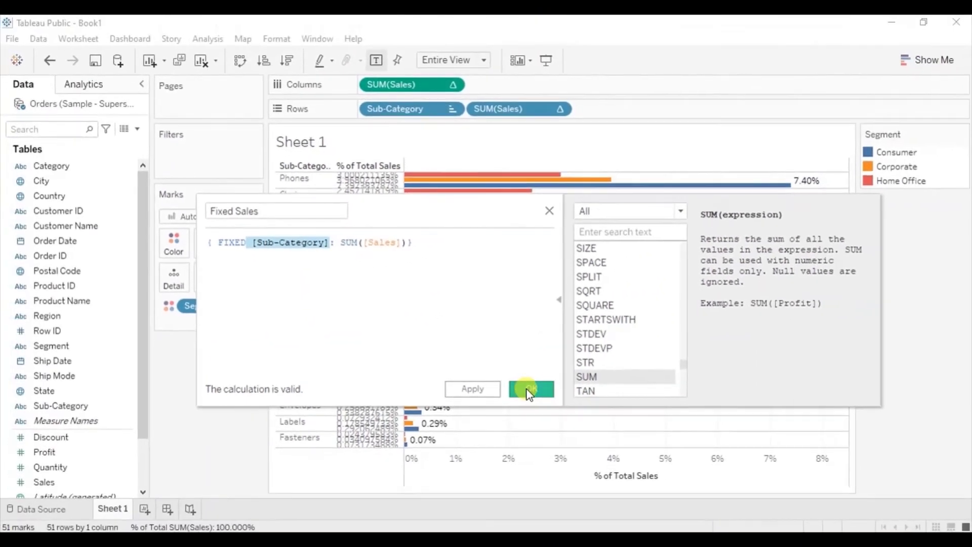
click(678, 424)
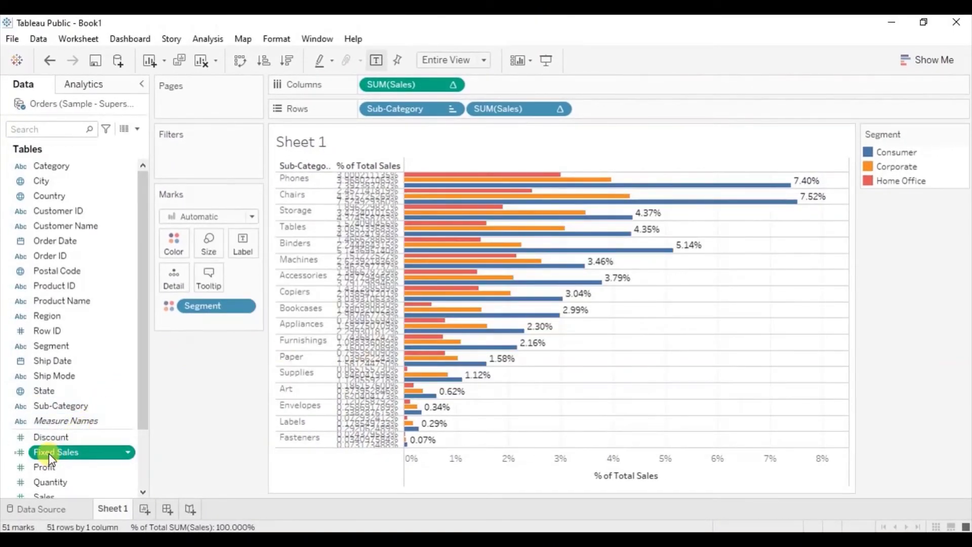
Replace the discrete Sales measure on the rows with Fixed Sales, calculated as Percent of Total.
drag(48, 453, 623, 114)
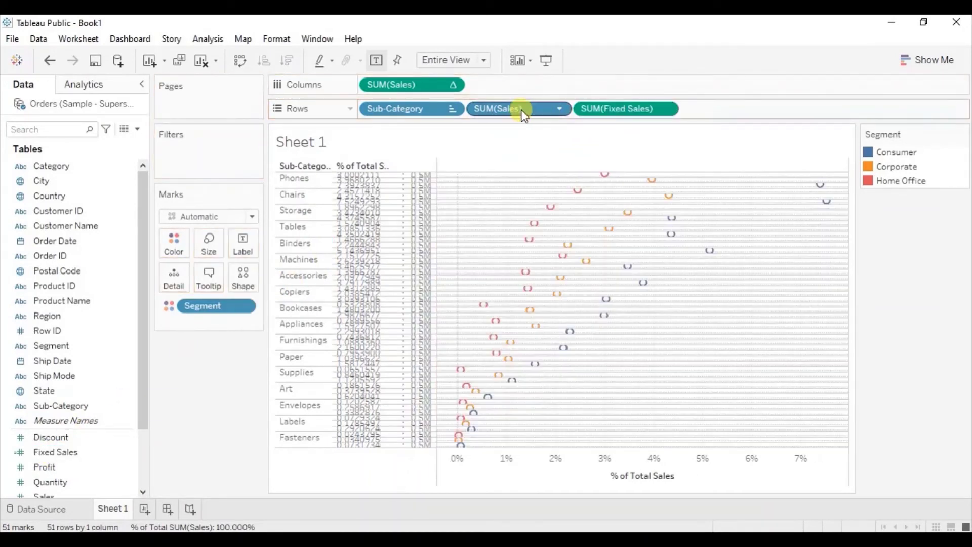
drag(523, 114, 225, 396)
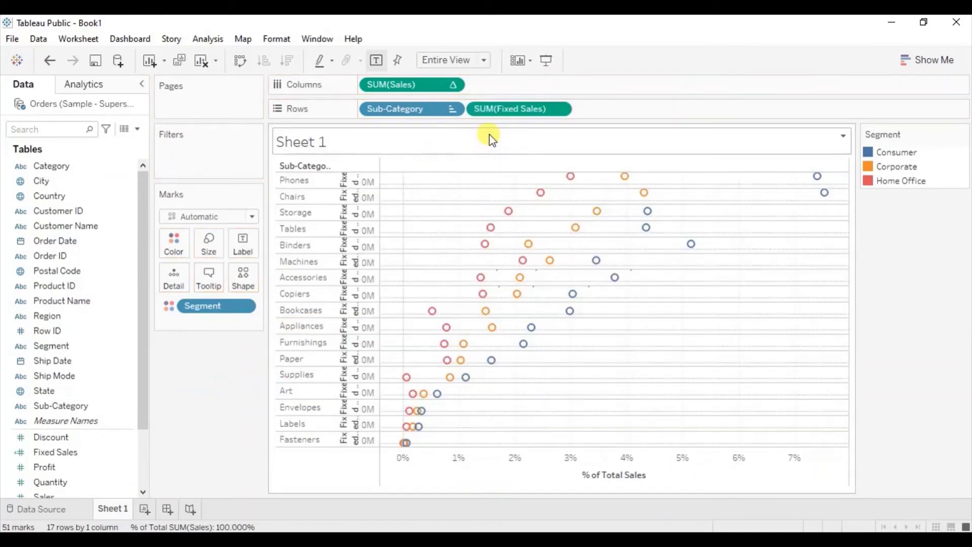
click(560, 110)
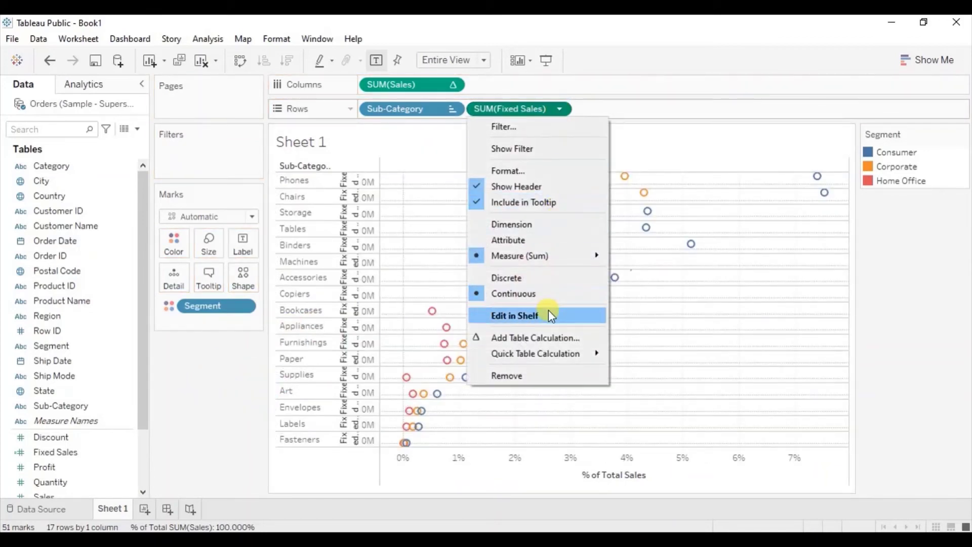
mouse_move(543, 351)
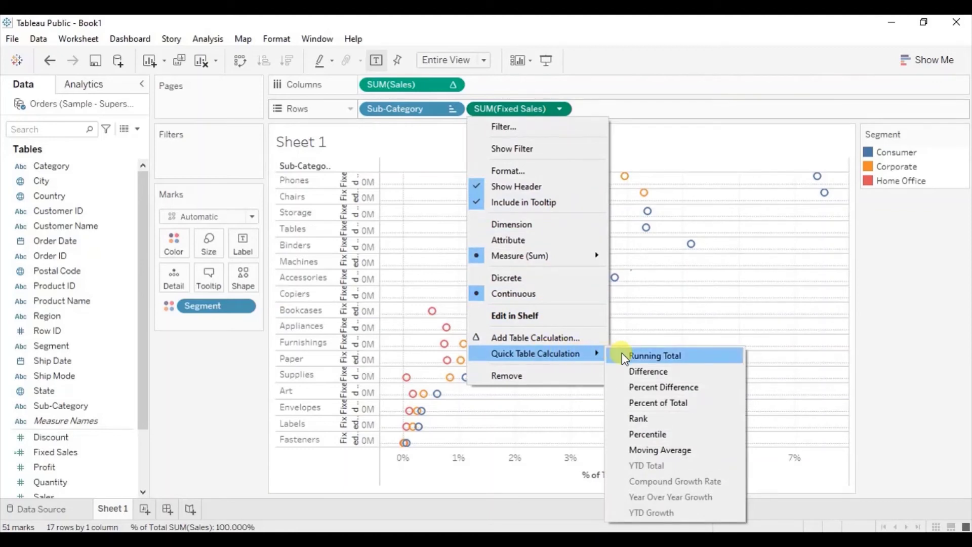
click(630, 402)
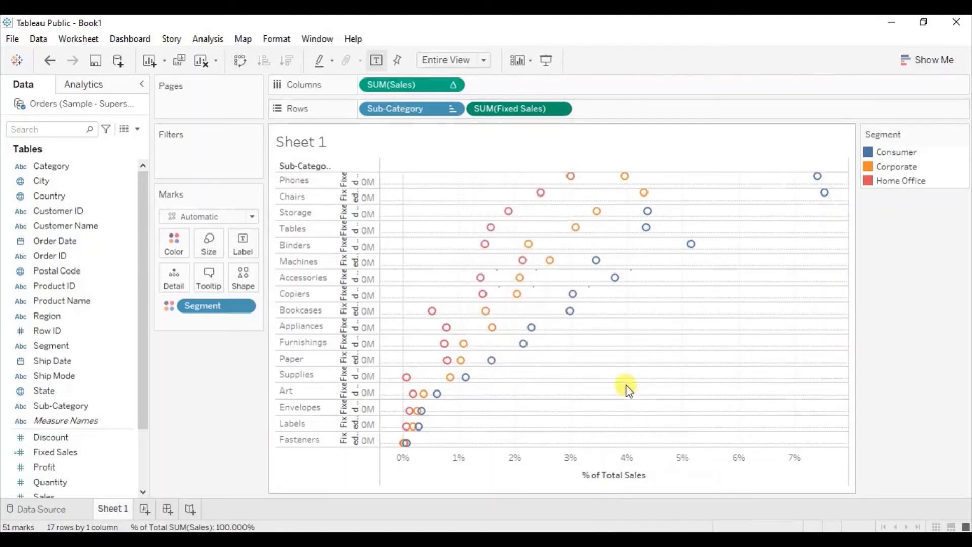
Make the Fixed Sales measure on the rows discrete and compute it using Table (down).
mouse_move(538, 110)
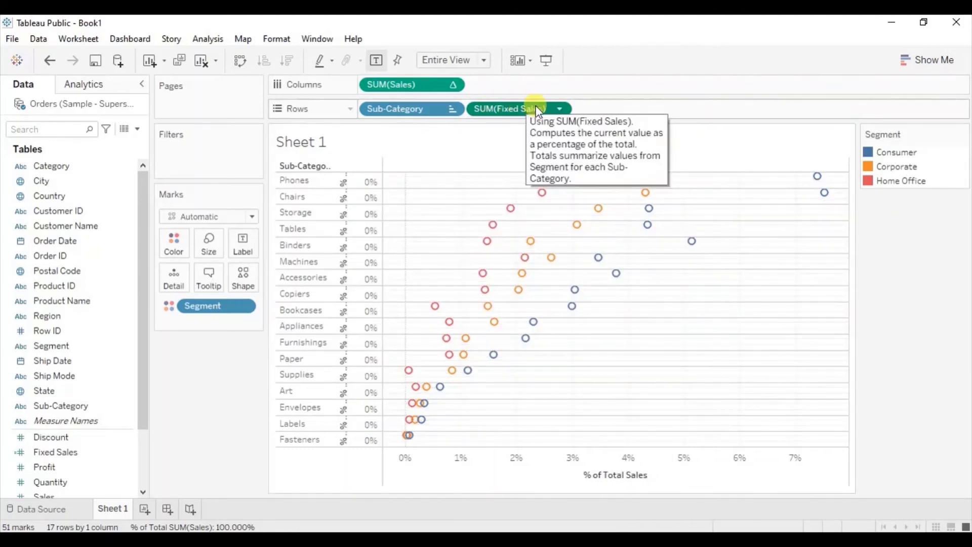
click(560, 109)
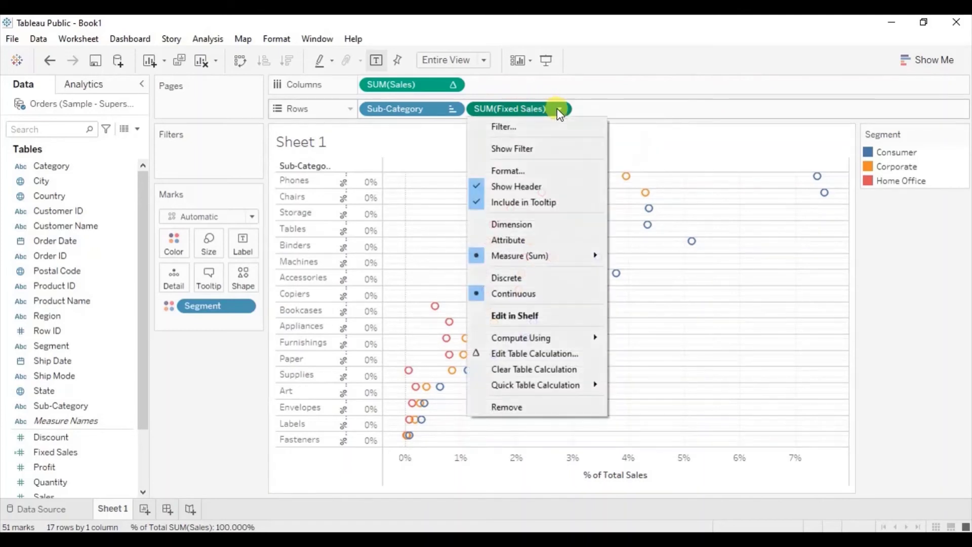
click(514, 277)
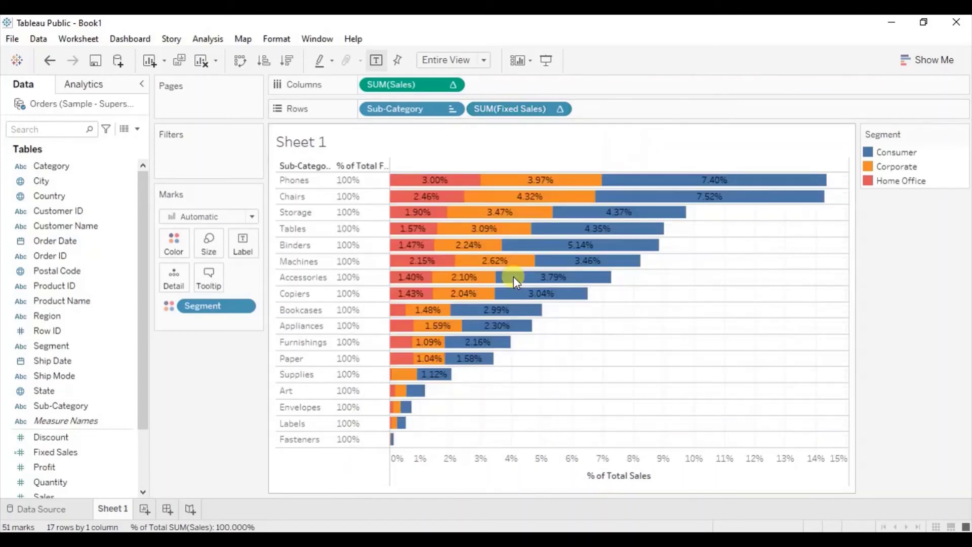
click(559, 110)
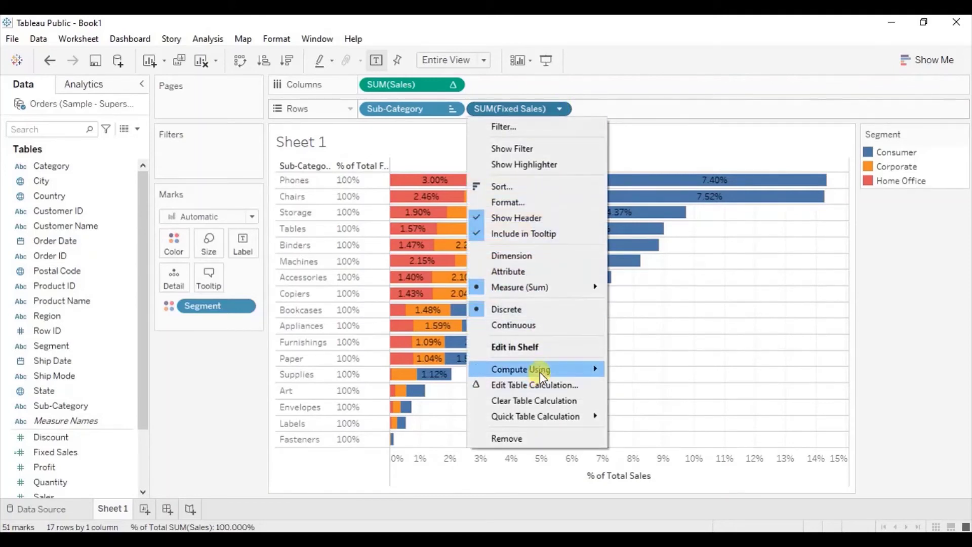
mouse_move(542, 369)
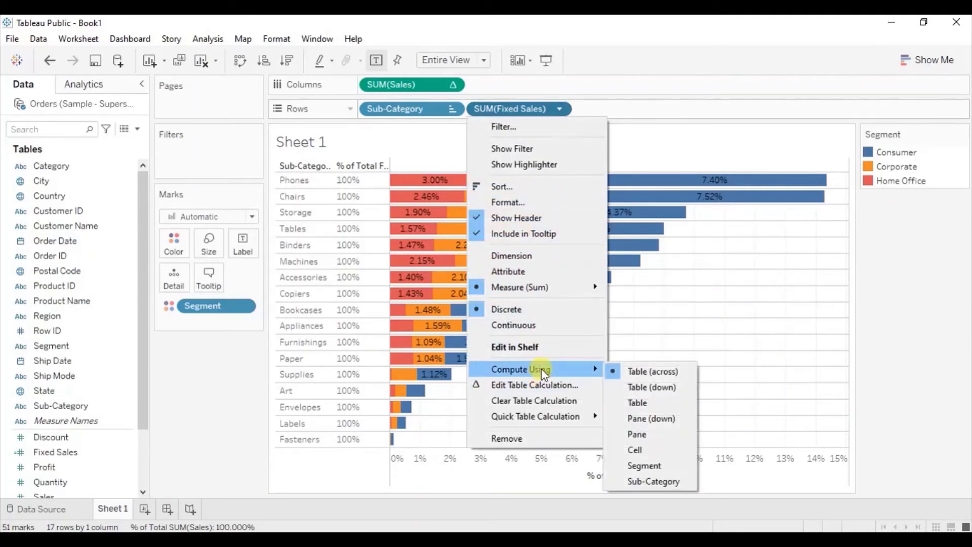
click(649, 388)
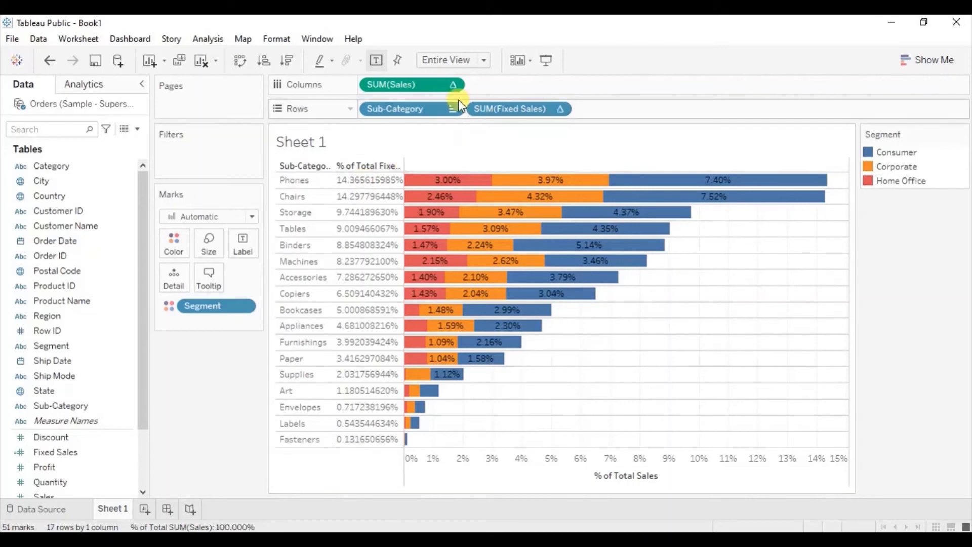
Format the header numbers of the Fixed Sales measure as Percentage with 2 decimal places.
right_click(500, 114)
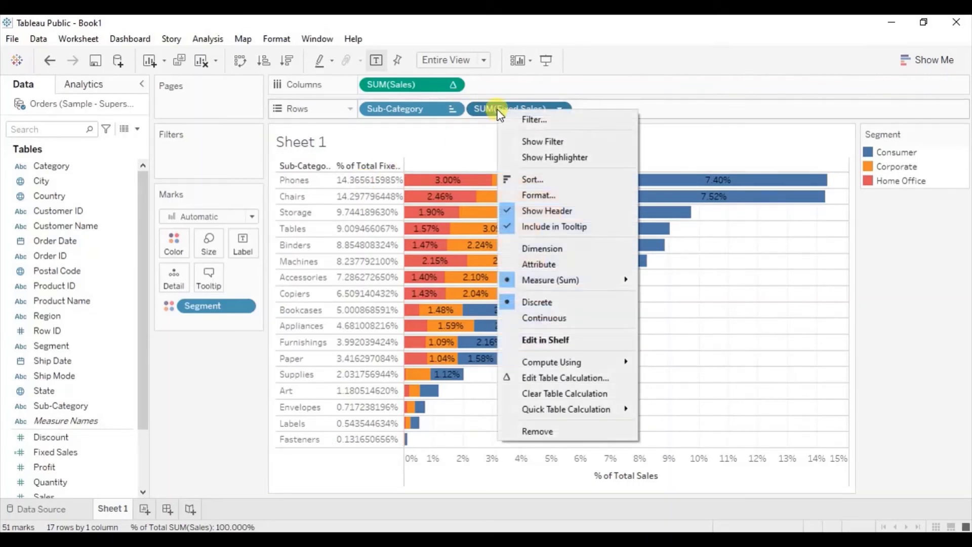
click(526, 193)
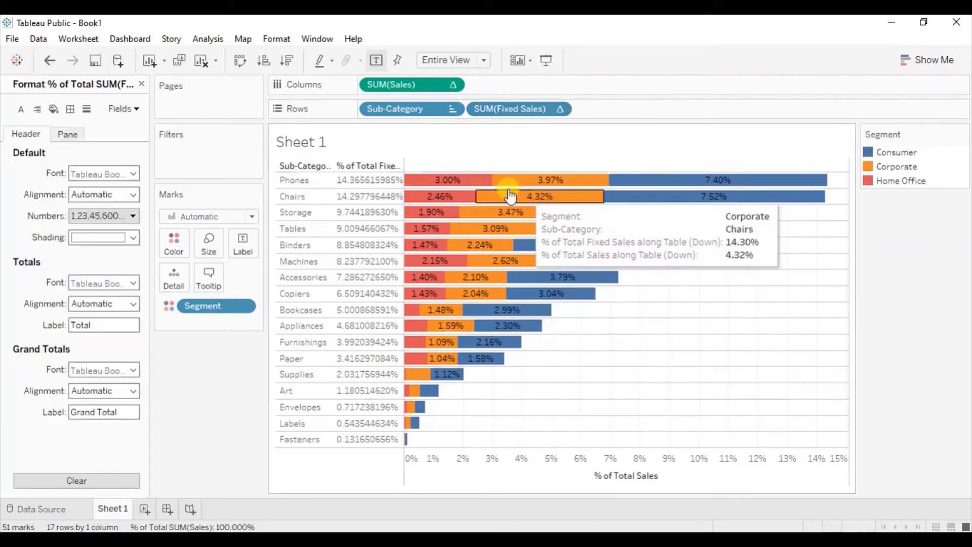
click(95, 212)
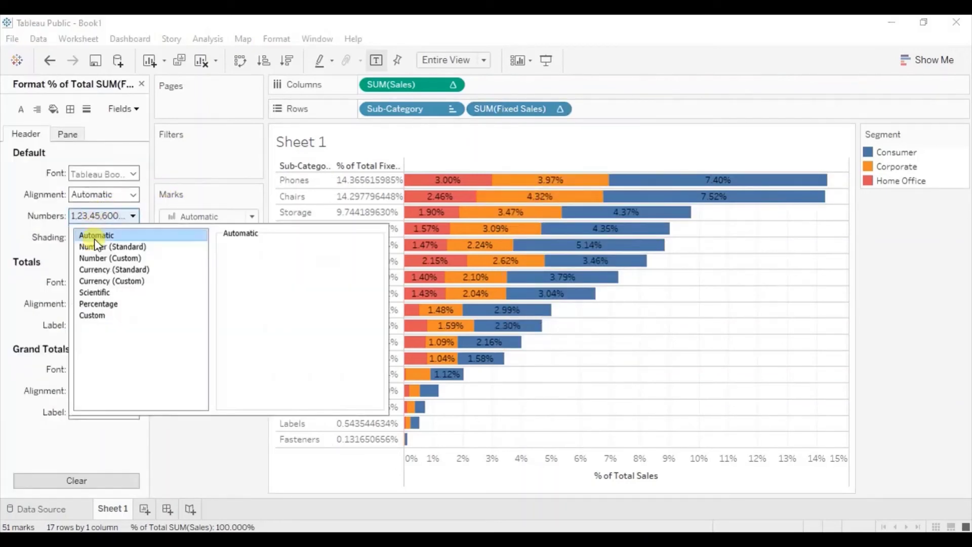
click(96, 303)
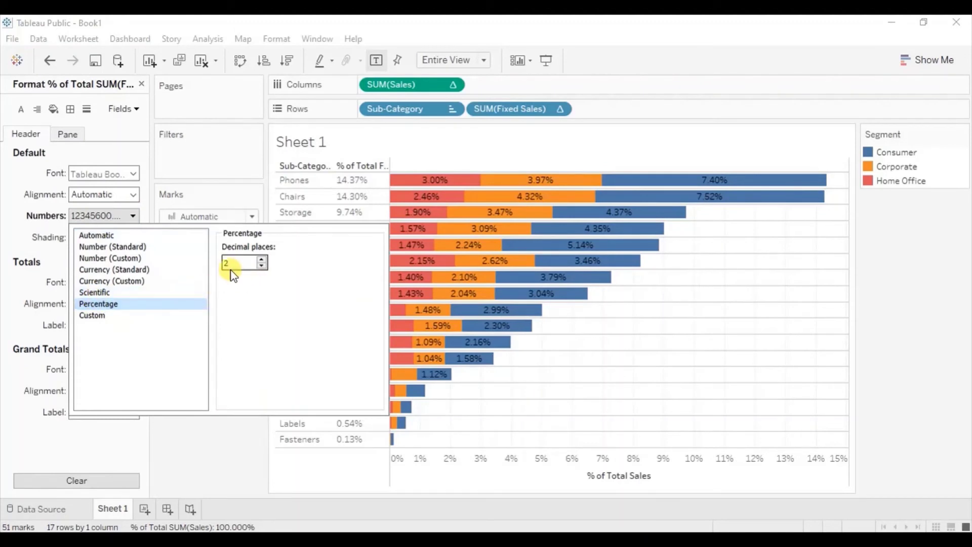
click(227, 438)
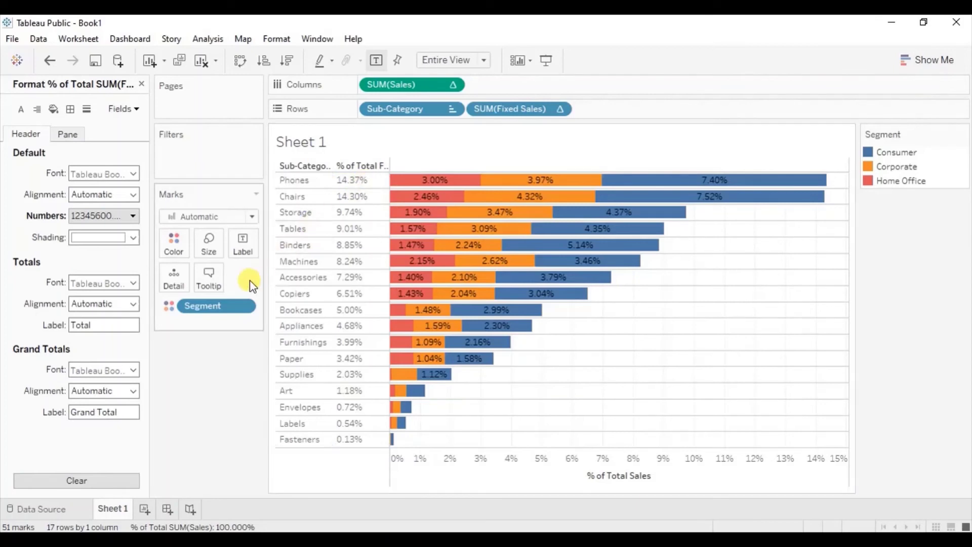
Remove Segment from the marks and compare each bar's label with the Fixed Sales percentage beside its sub-category.
drag(206, 310, 199, 394)
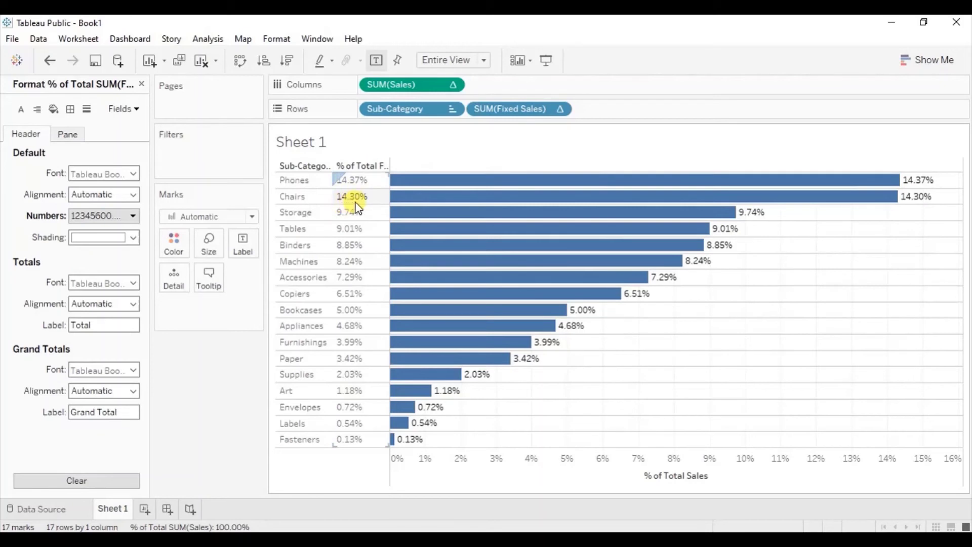
mouse_move(532, 215)
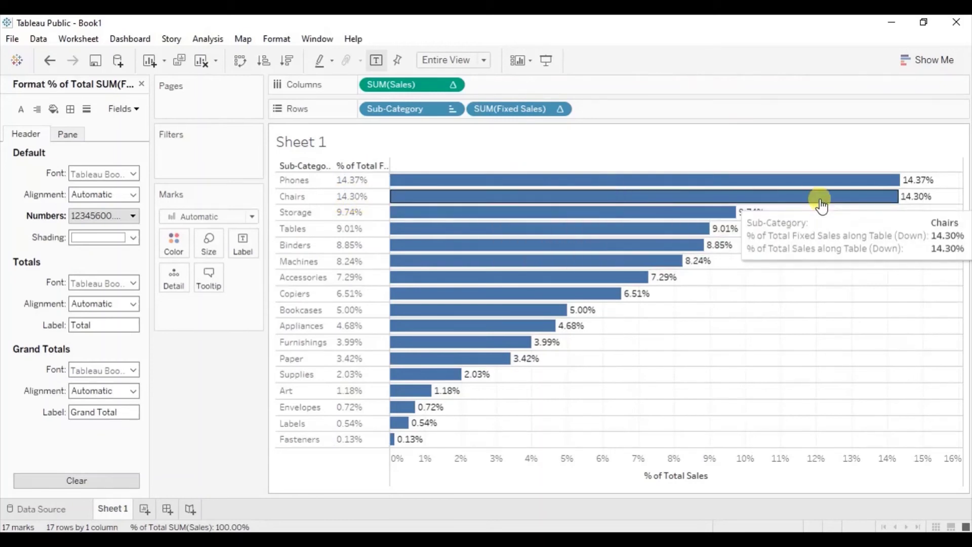
mouse_move(908, 205)
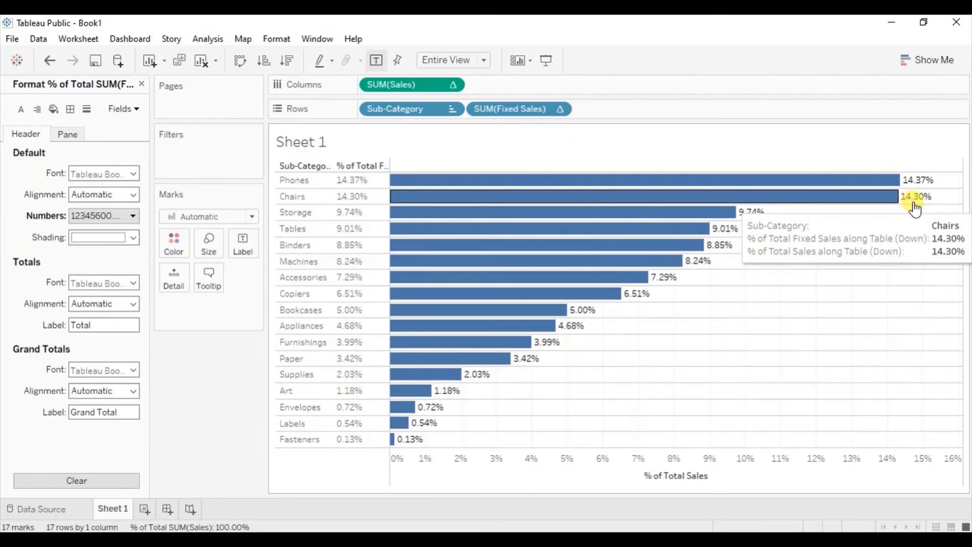
Close the formatting pane and colour the bars by Segment again.
click(143, 86)
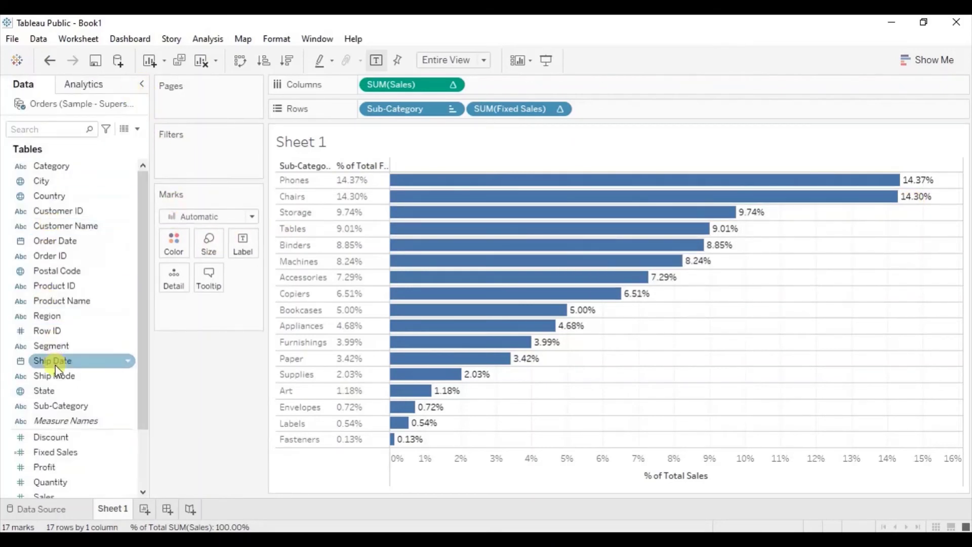
click(51, 346)
drag(50, 348, 167, 241)
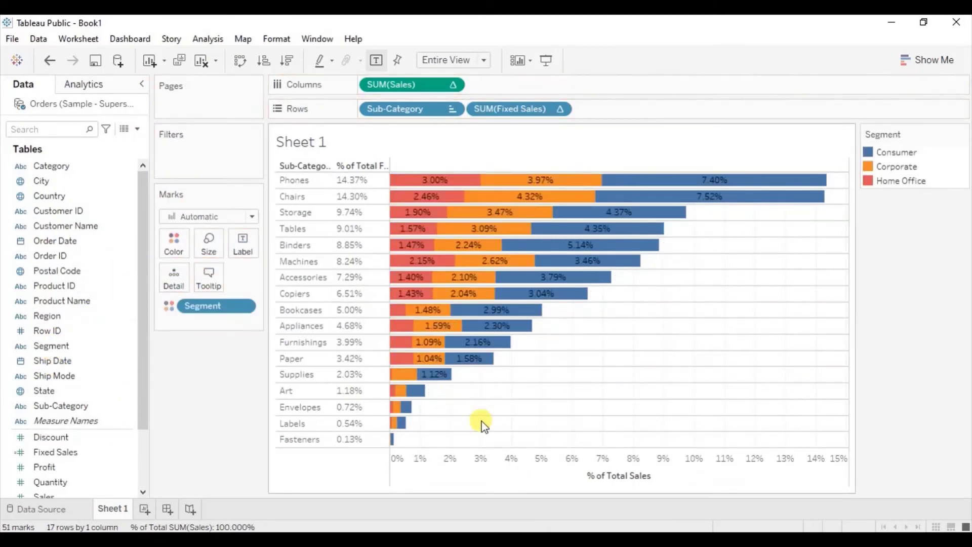
Hide the % of Total Sales axis header and the field labels for rows above the chart.
right_click(521, 463)
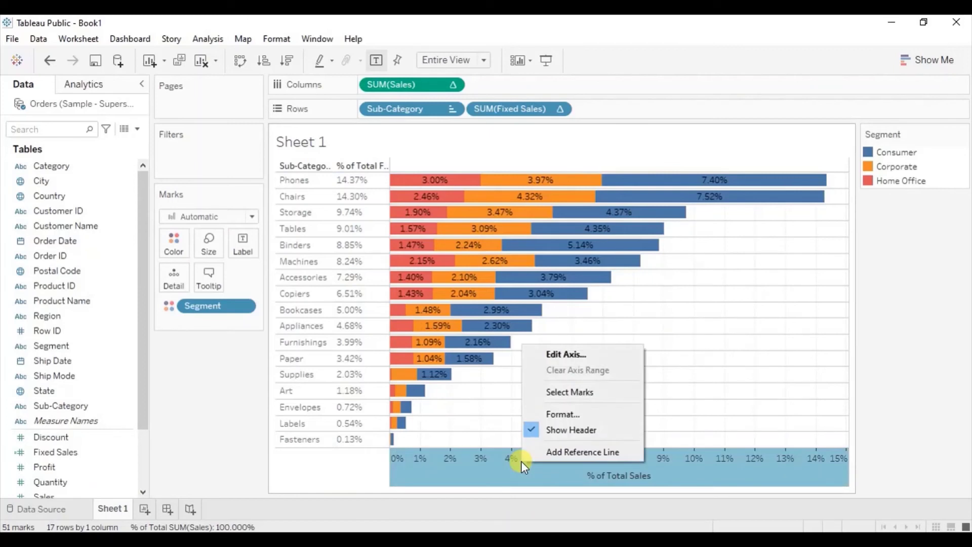
click(556, 434)
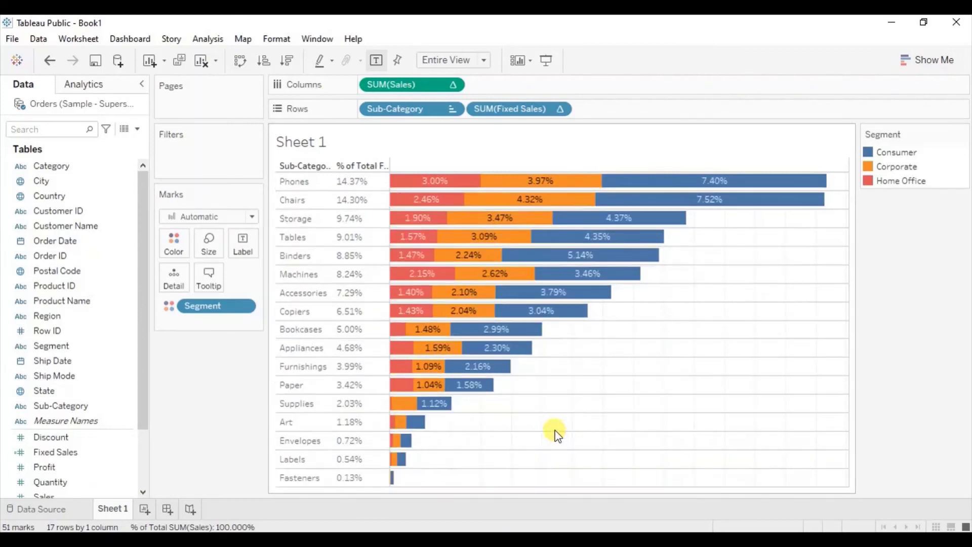
right_click(358, 171)
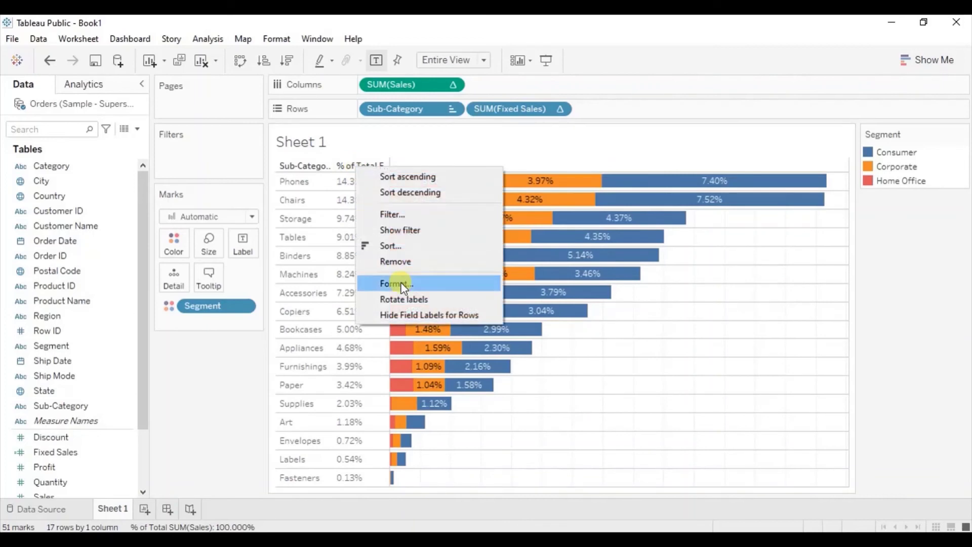
click(400, 315)
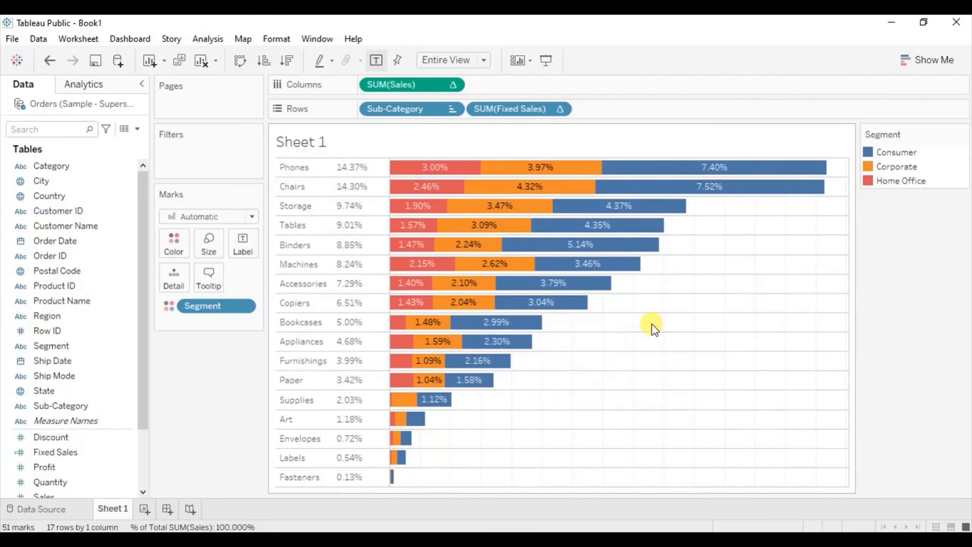
Format the sheet borders with the row divider and column divider panes set to None.
right_click(652, 324)
click(685, 387)
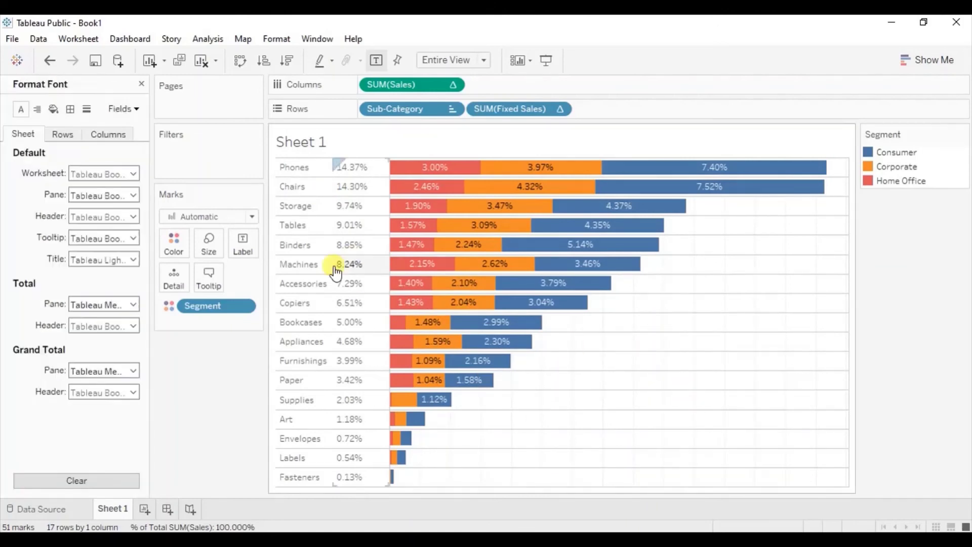
click(71, 110)
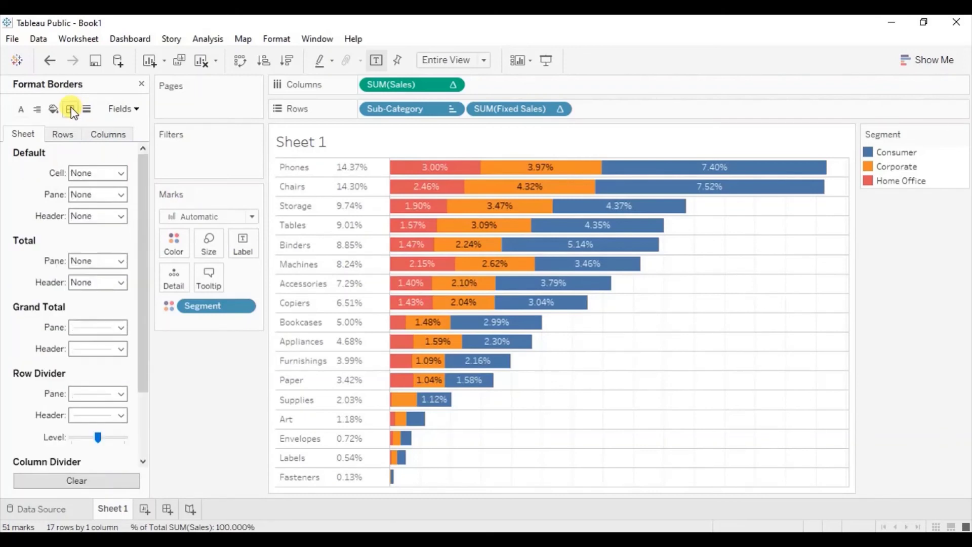
click(90, 400)
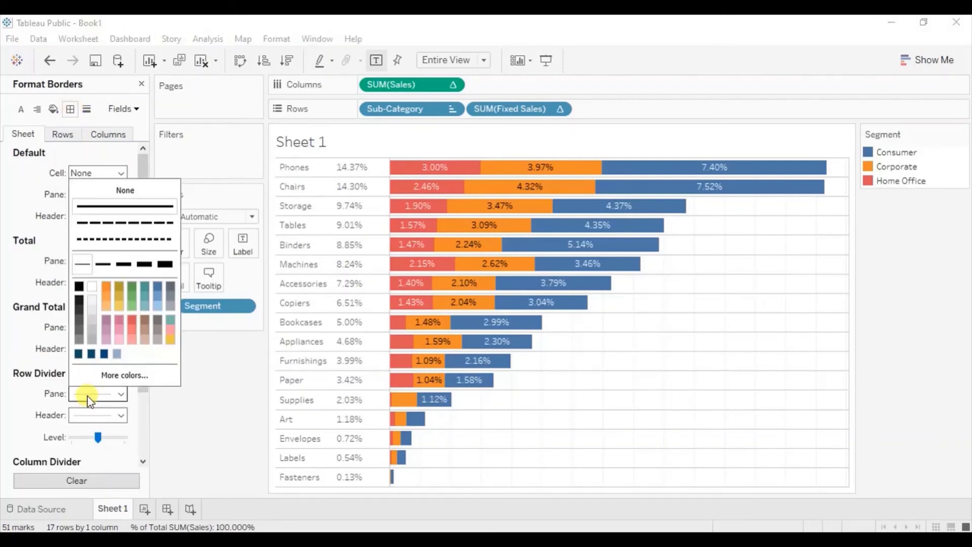
click(99, 190)
scroll(143, 396, down, 3)
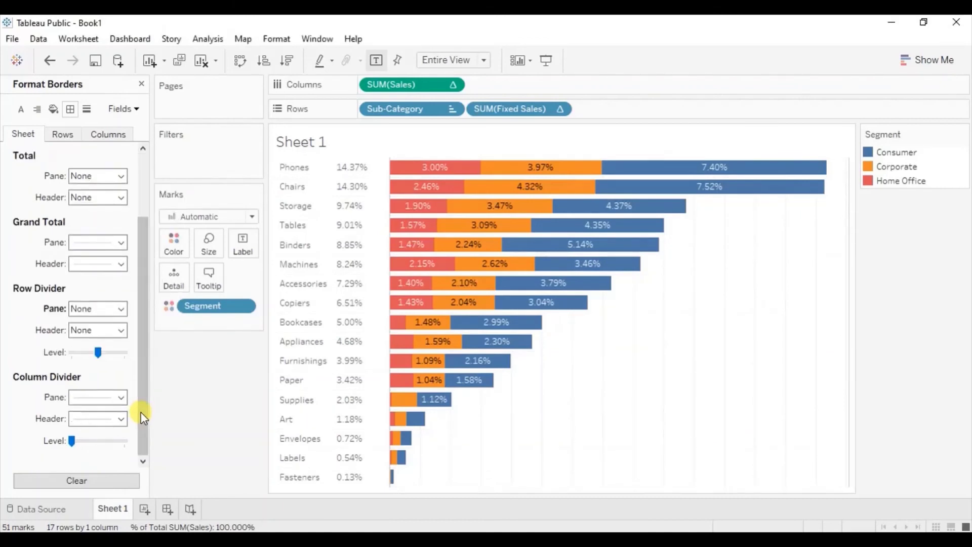
click(93, 399)
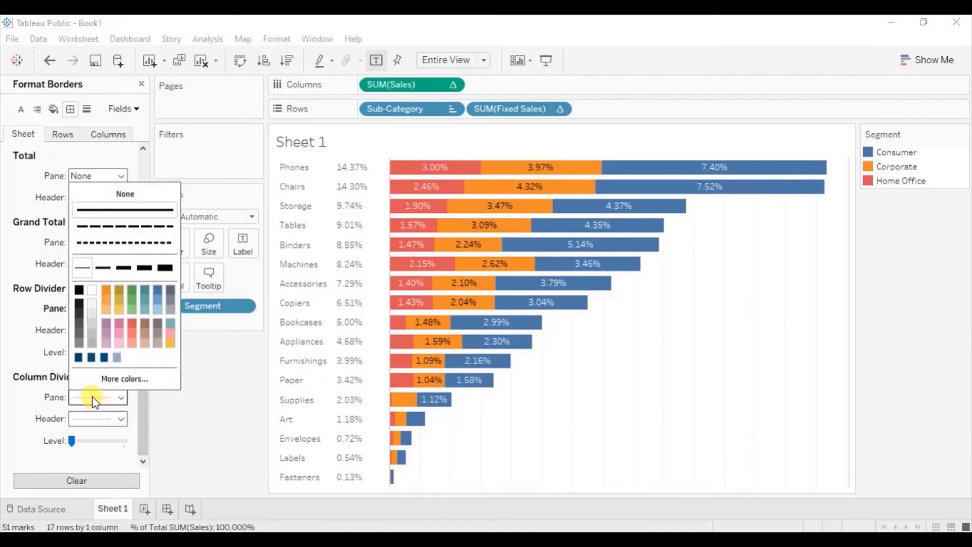
click(110, 197)
Remove the vertical grid lines from the chart by setting the columns' Grid Lines to None.
click(89, 109)
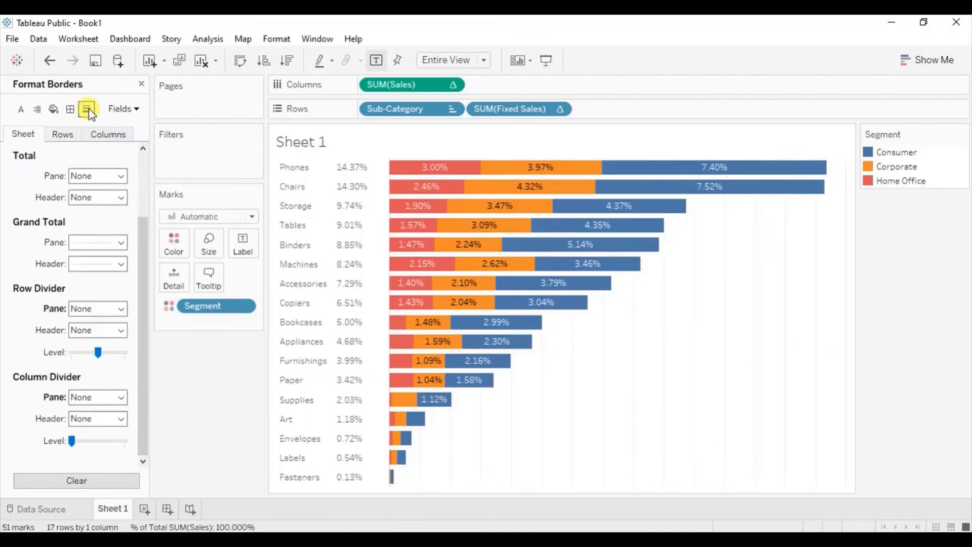
click(88, 109)
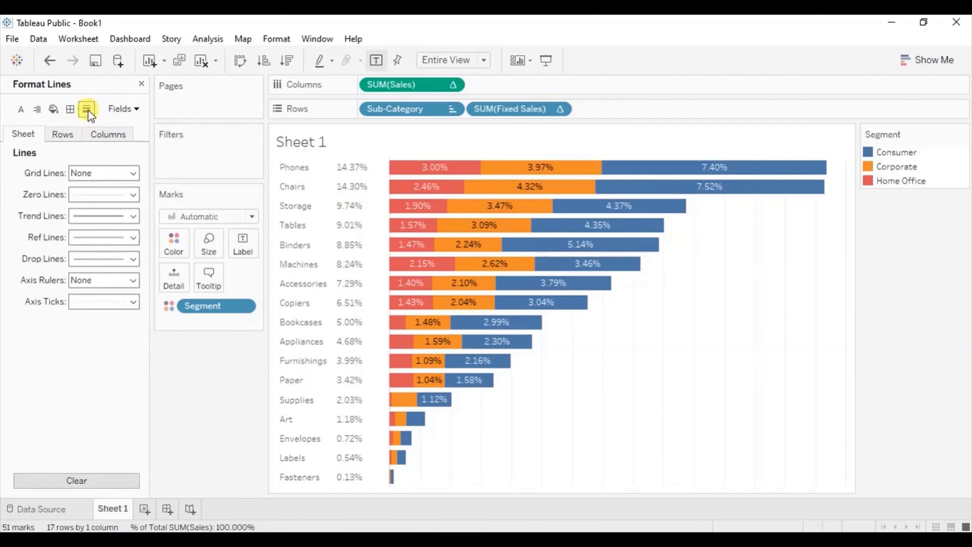
click(68, 136)
click(99, 137)
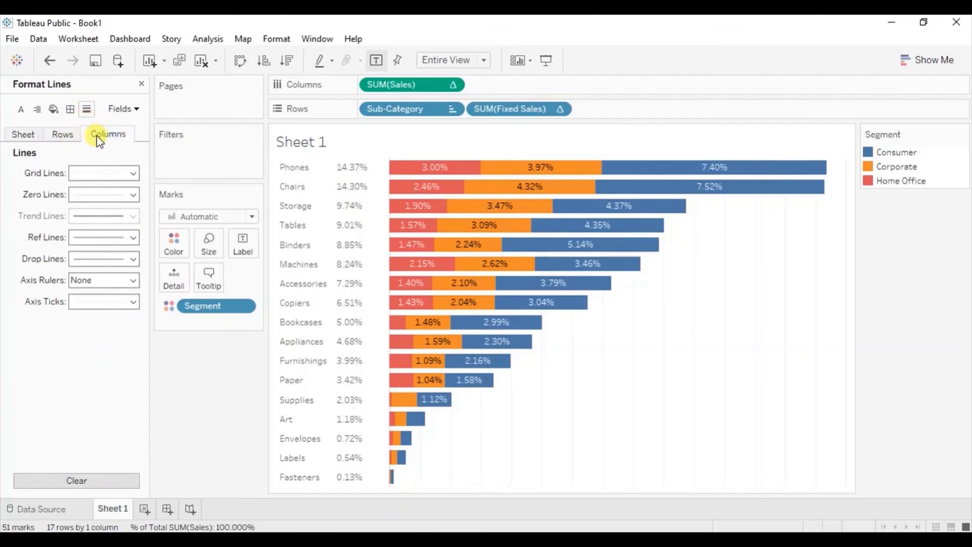
click(92, 173)
click(103, 191)
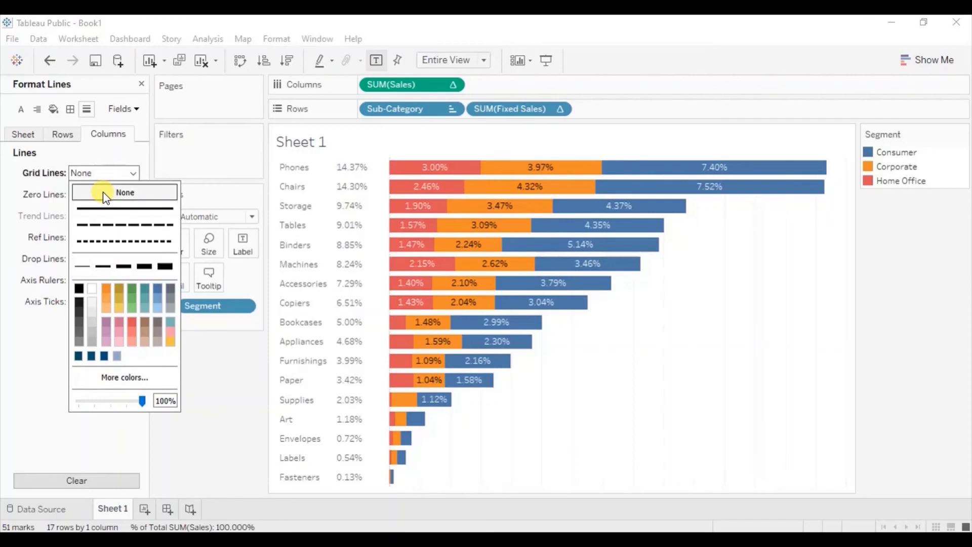
click(209, 372)
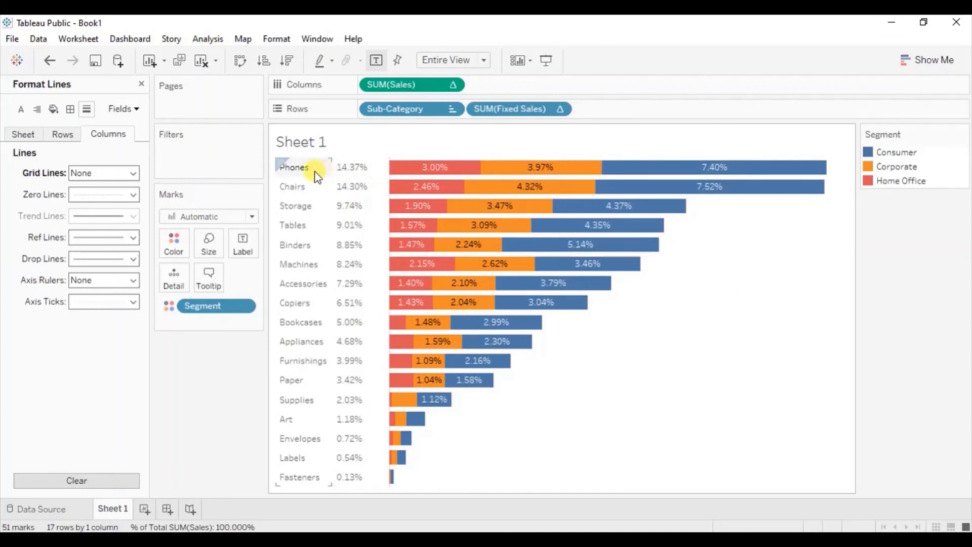
mouse_move(413, 170)
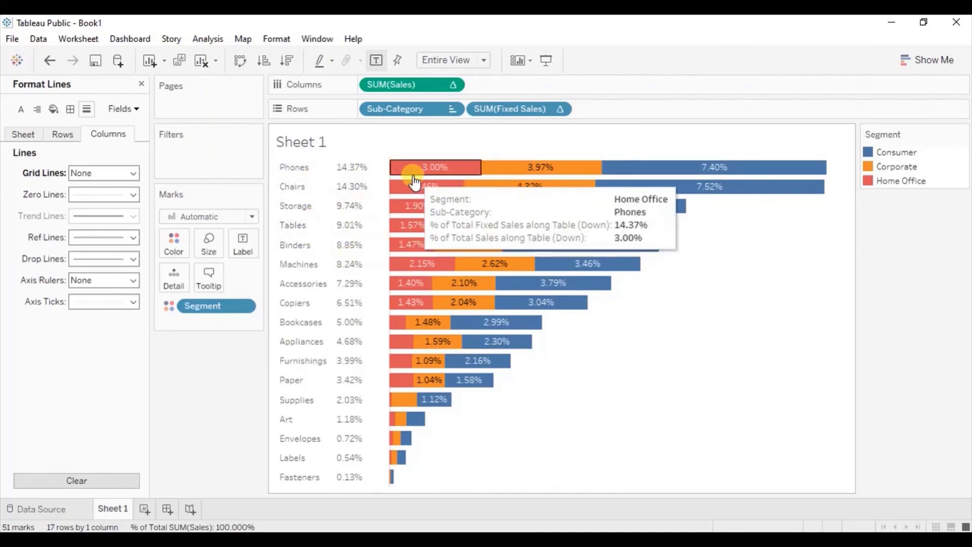
mouse_move(648, 167)
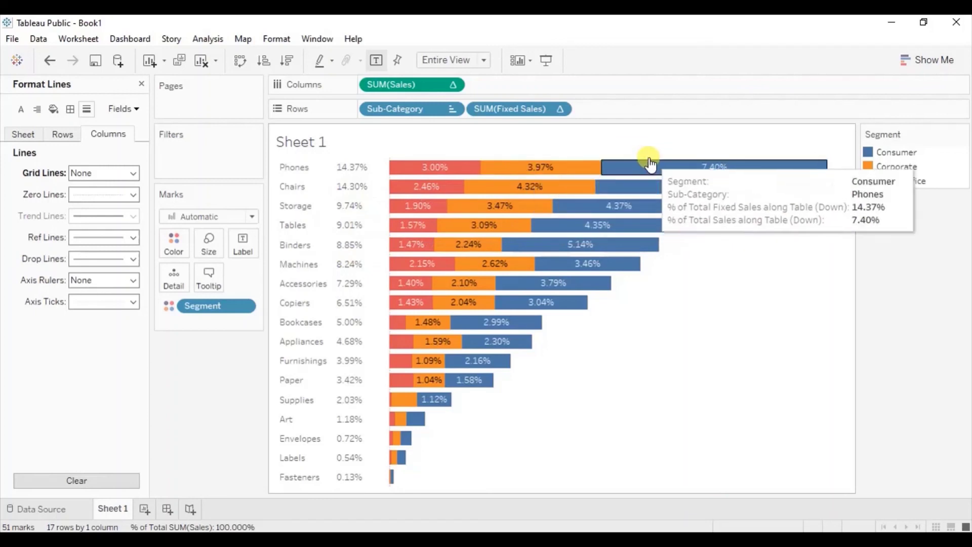